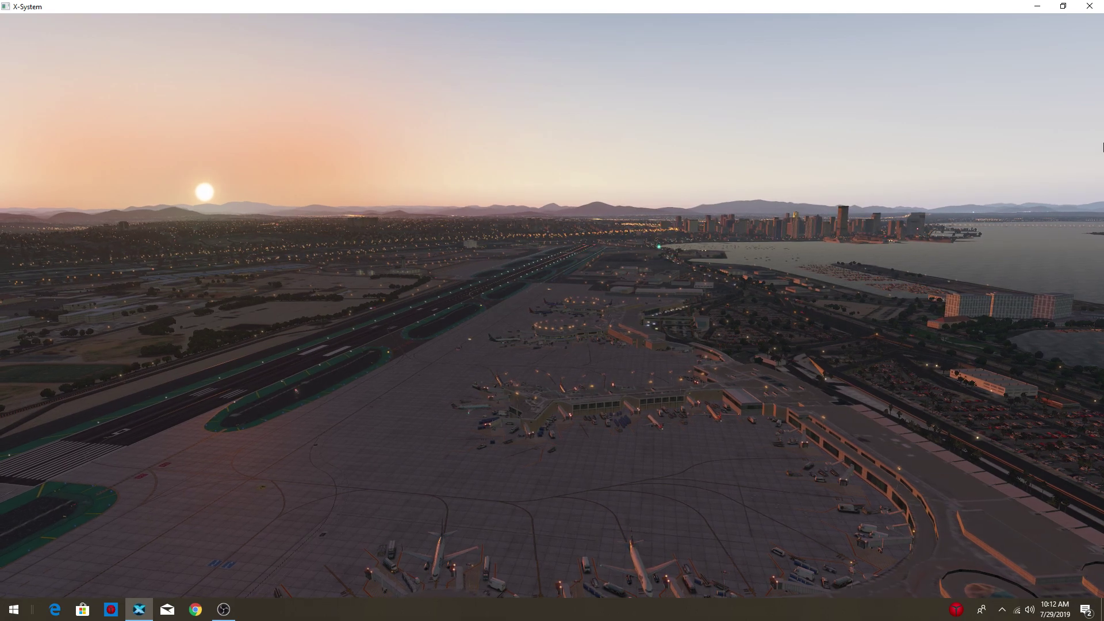
# Close the X-Plane 11 simulator window
pyautogui.click(1089, 7)
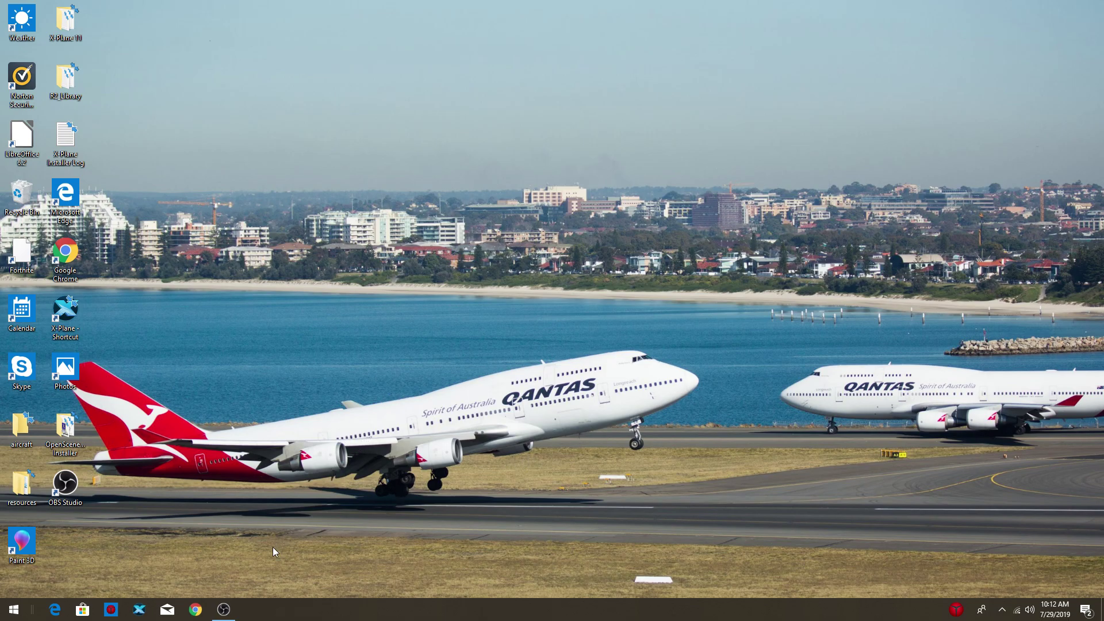
# In a maximized Edge, search Bing for 'x plane.org' and open the X-Plane.org site
pyautogui.click(55, 609)
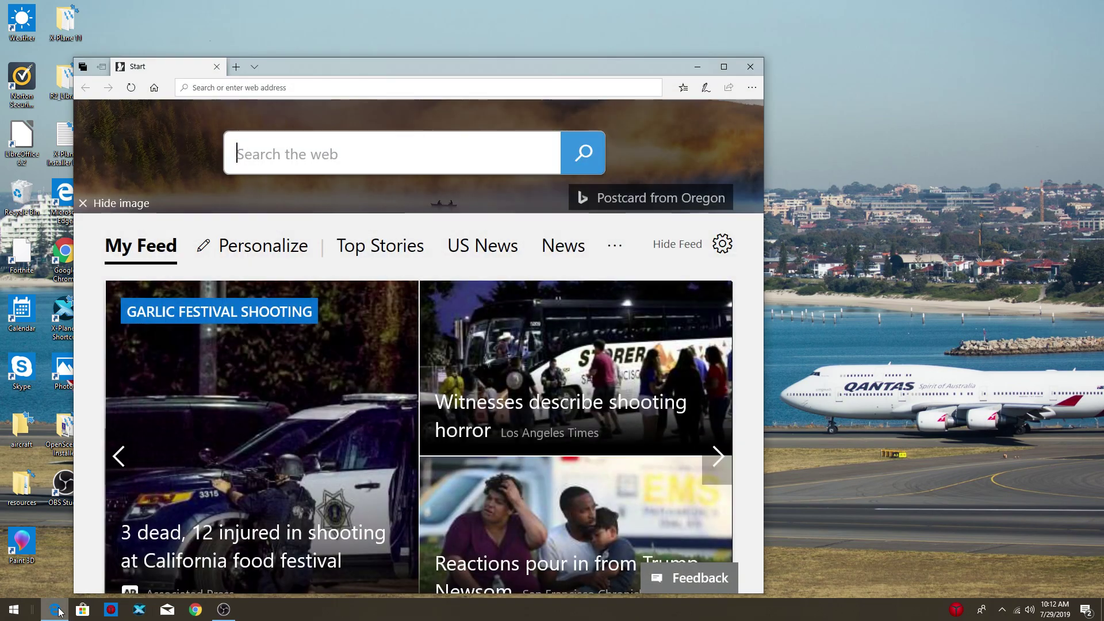
pyautogui.click(725, 71)
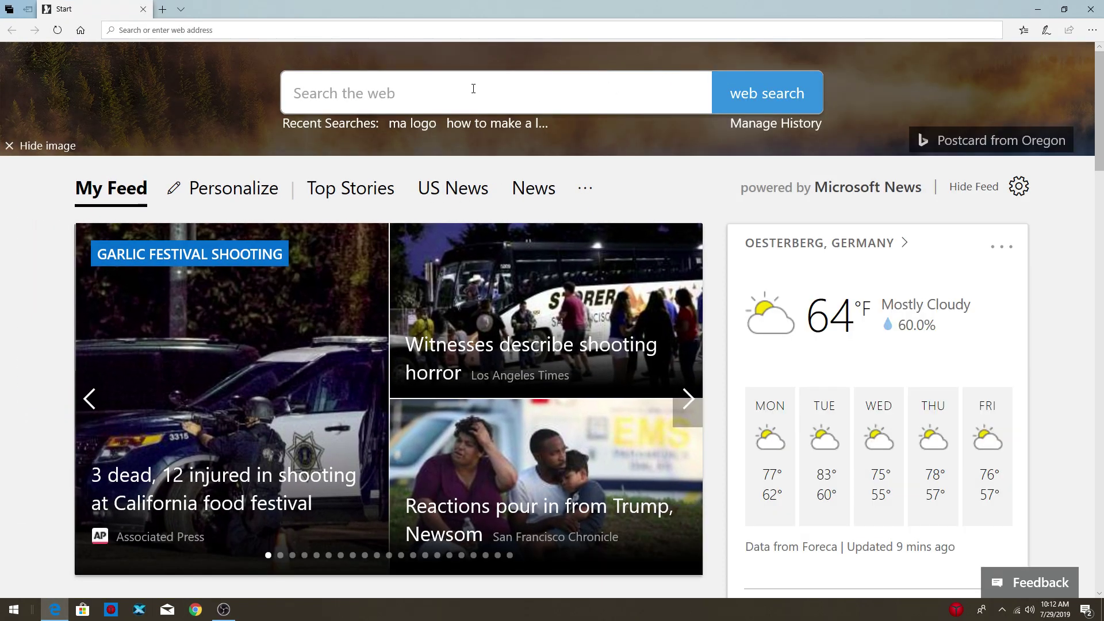
pyautogui.click(435, 91)
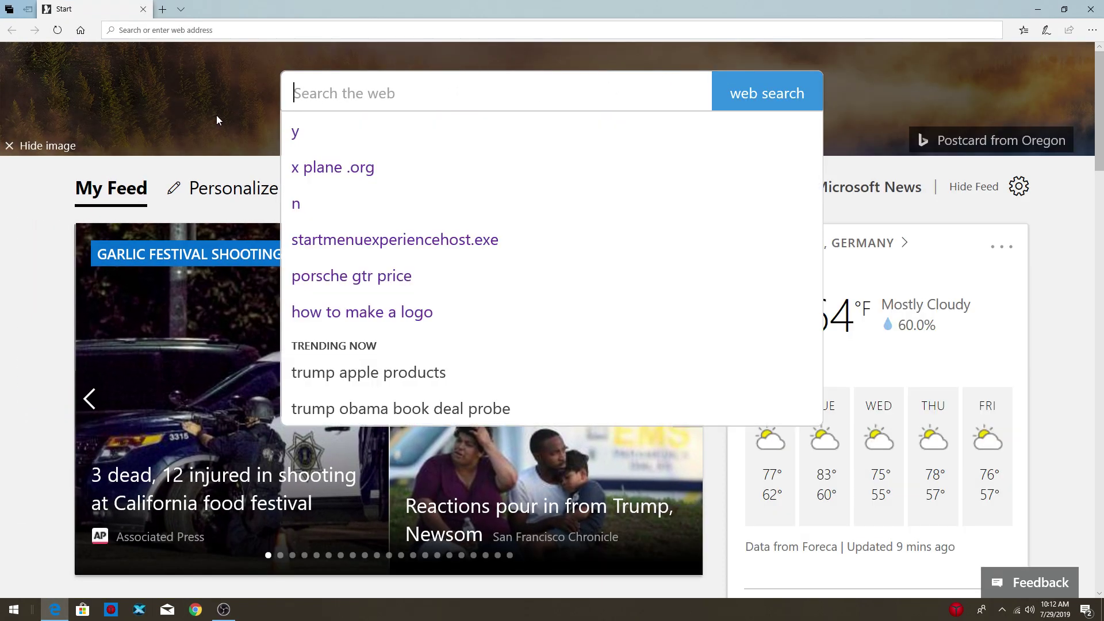
pyautogui.write('x l')
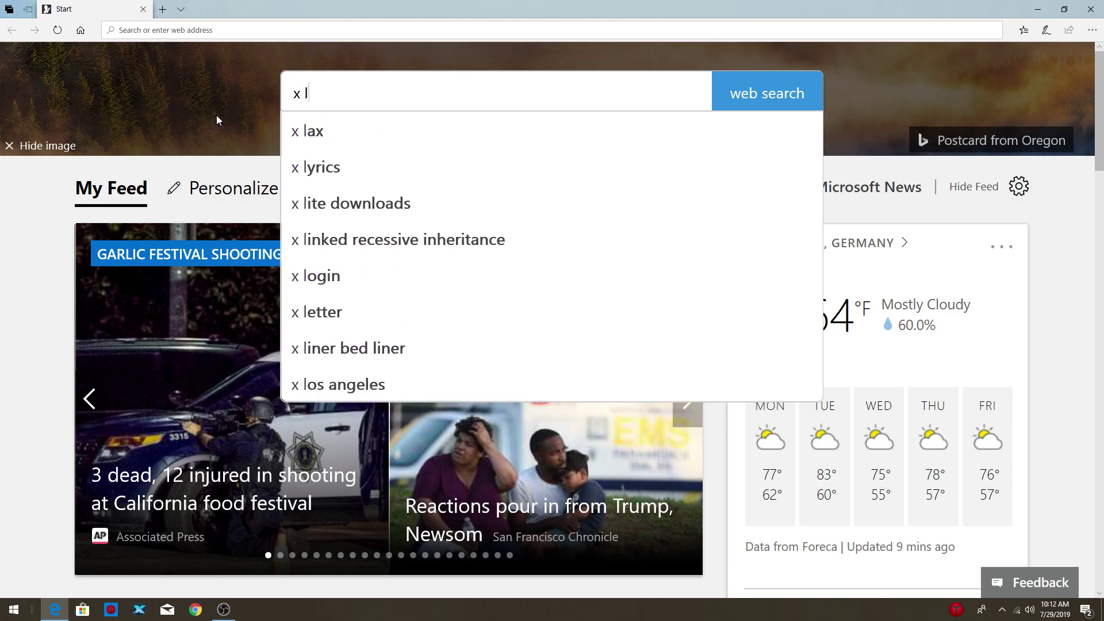
pyautogui.press('BackSpace')
pyautogui.write('pla')
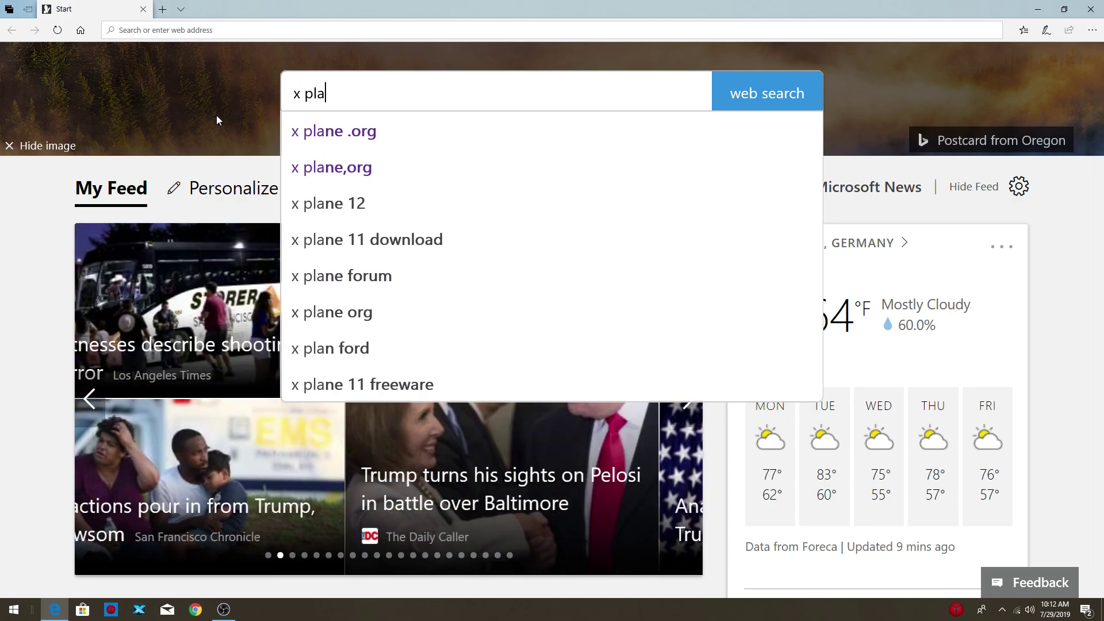
pyautogui.write('ne')
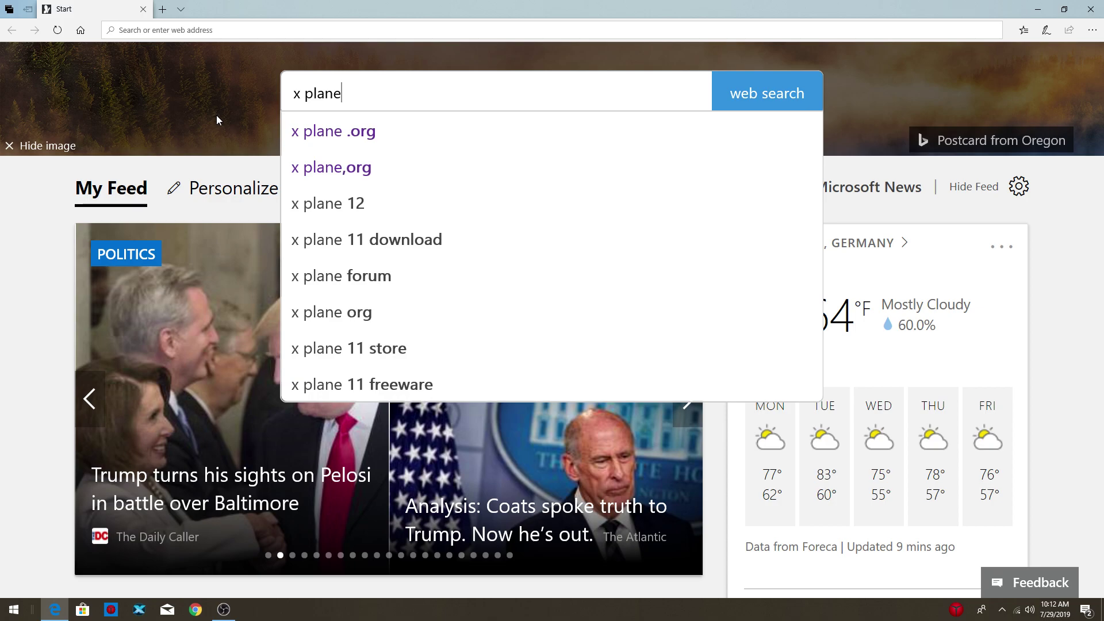
pyautogui.write('.org')
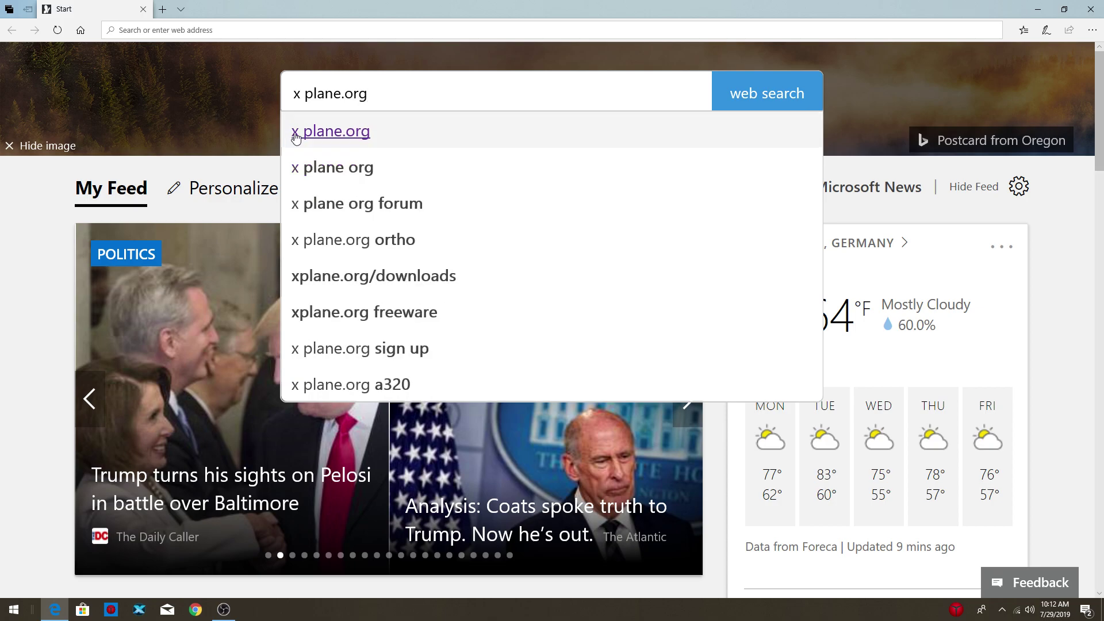
pyautogui.click(295, 137)
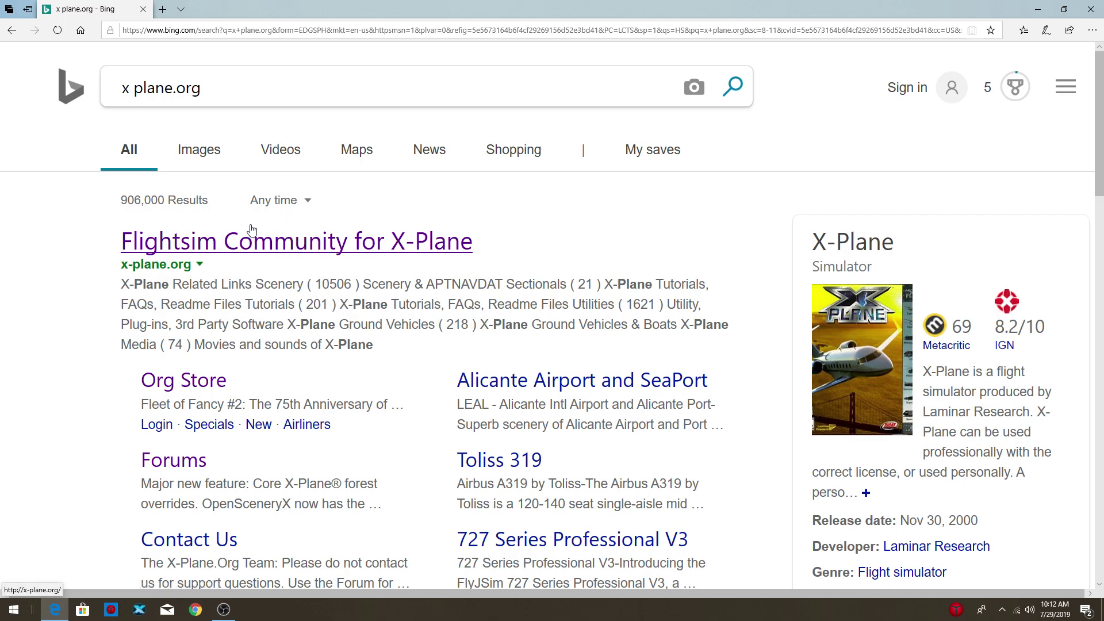
pyautogui.click(222, 244)
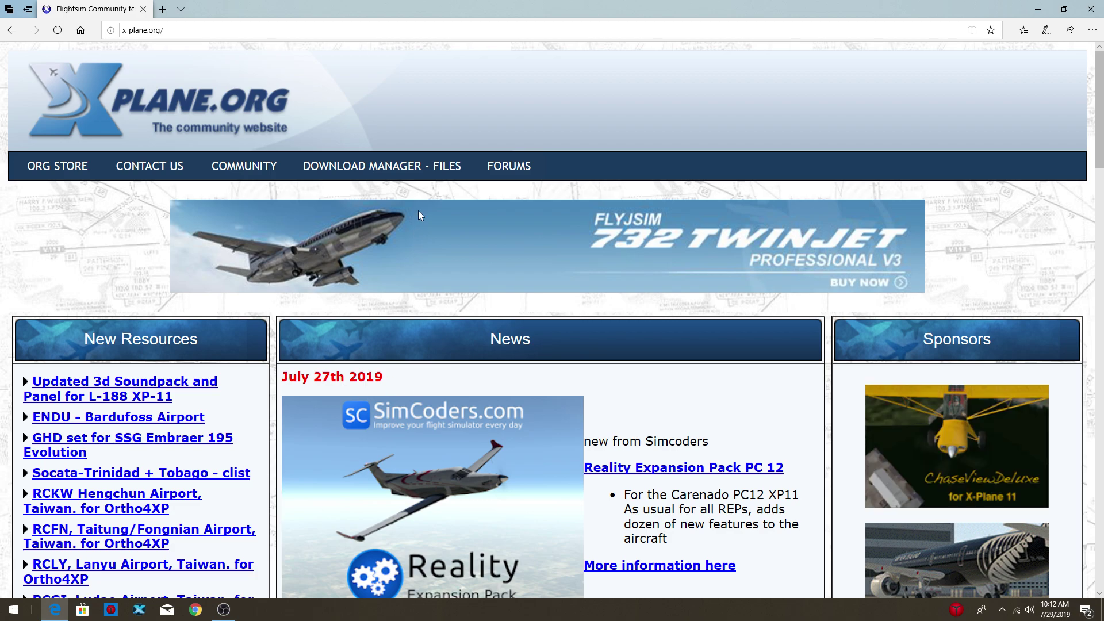
# Open the Search page from the DOWNLOAD MANAGER - FILES > Download Manager menu
pyautogui.moveTo(401, 173)
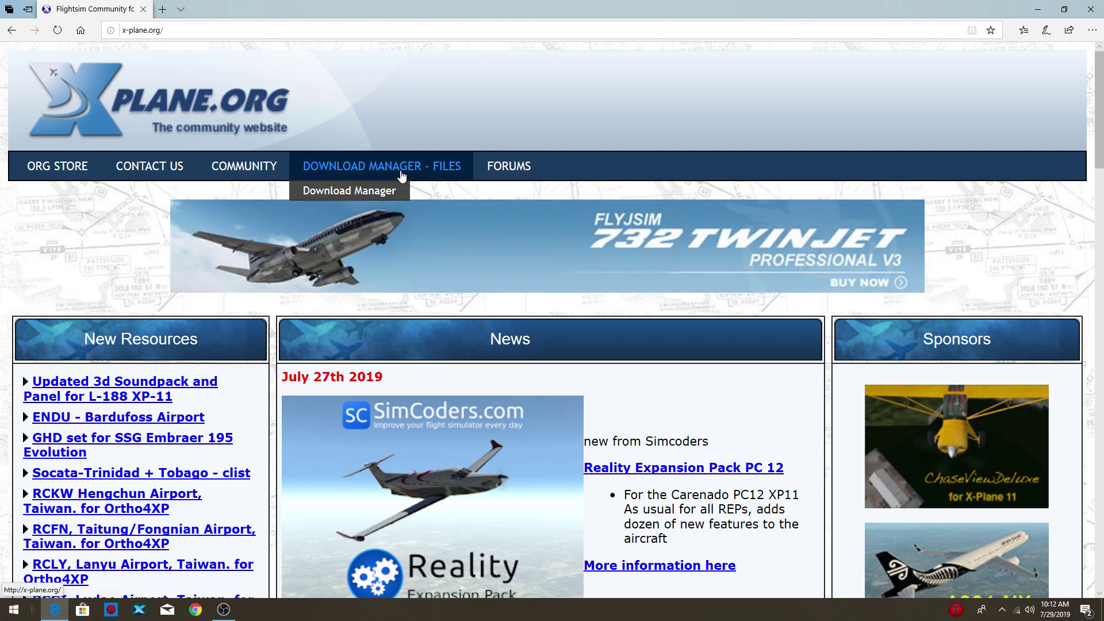
pyautogui.moveTo(390, 191)
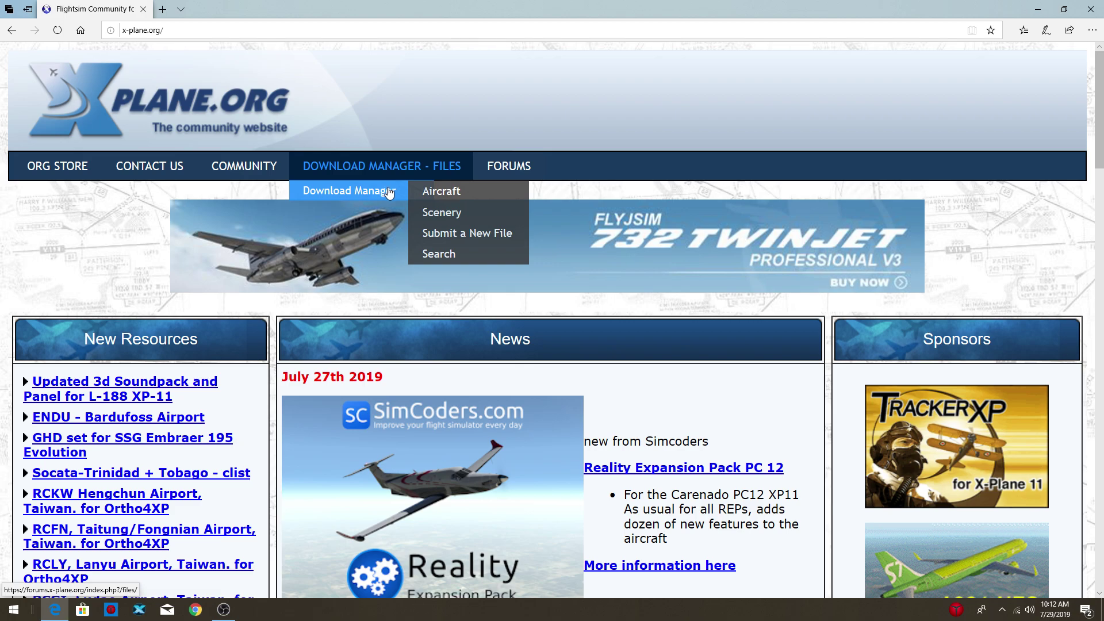
pyautogui.click(438, 255)
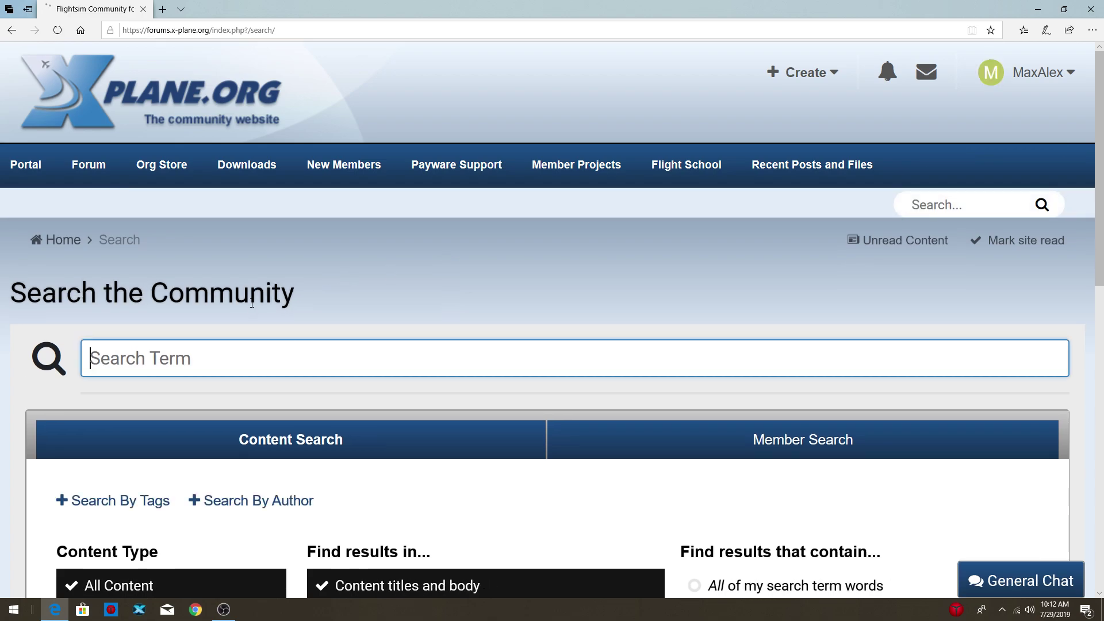
pyautogui.moveTo(225, 184)
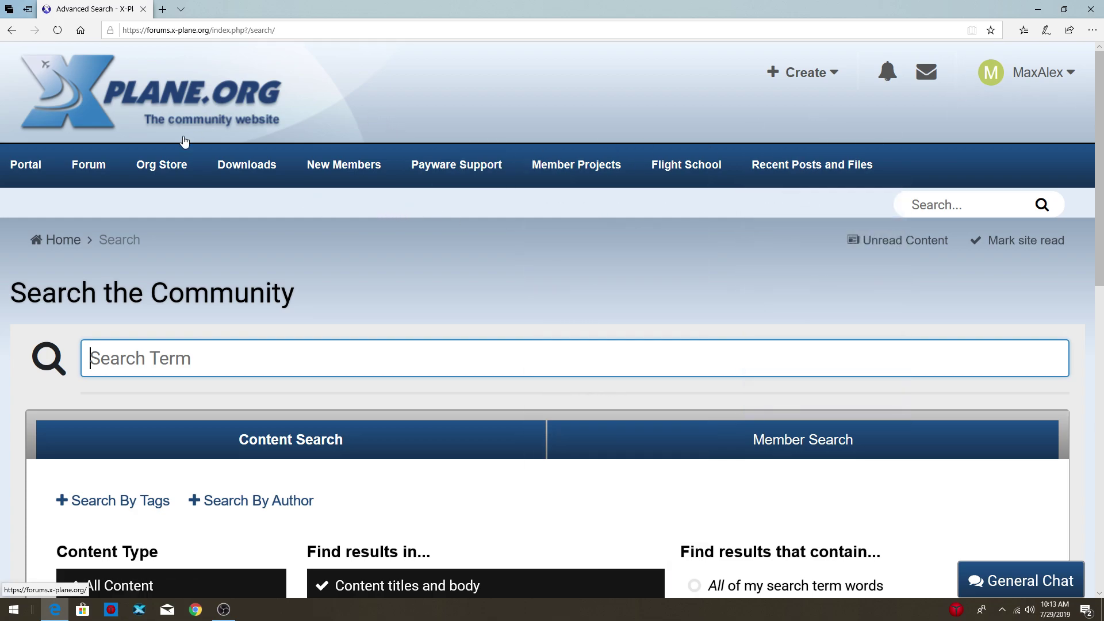
# Open the KPHX - Phoenix Sky Harbor International 1.1 page from Top Scenery's Featured Scenery list
pyautogui.moveTo(223, 164)
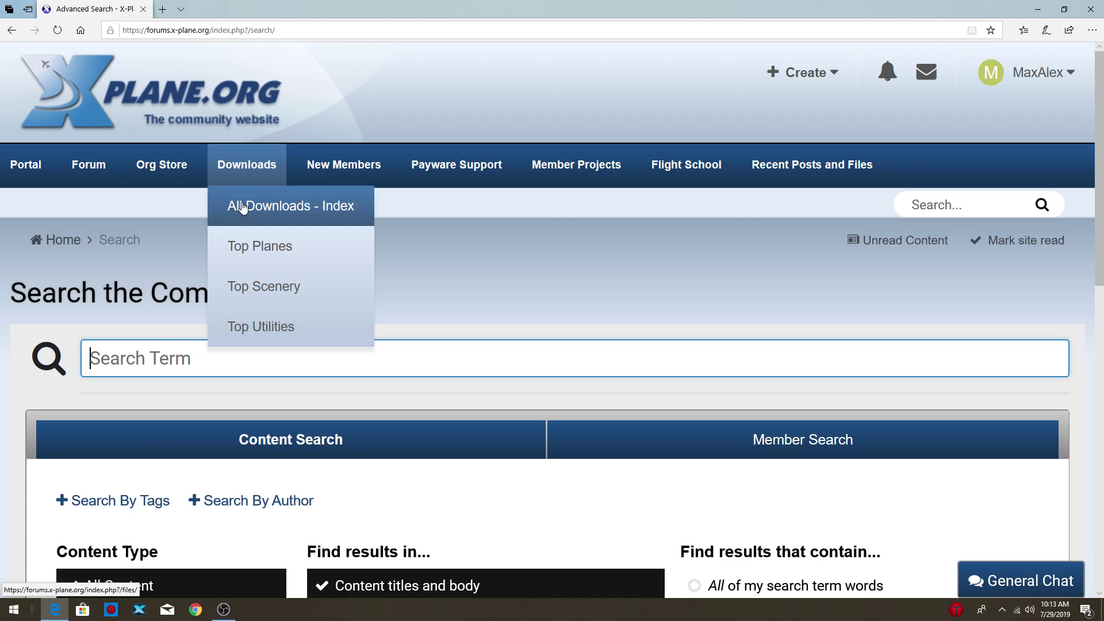
pyautogui.click(250, 302)
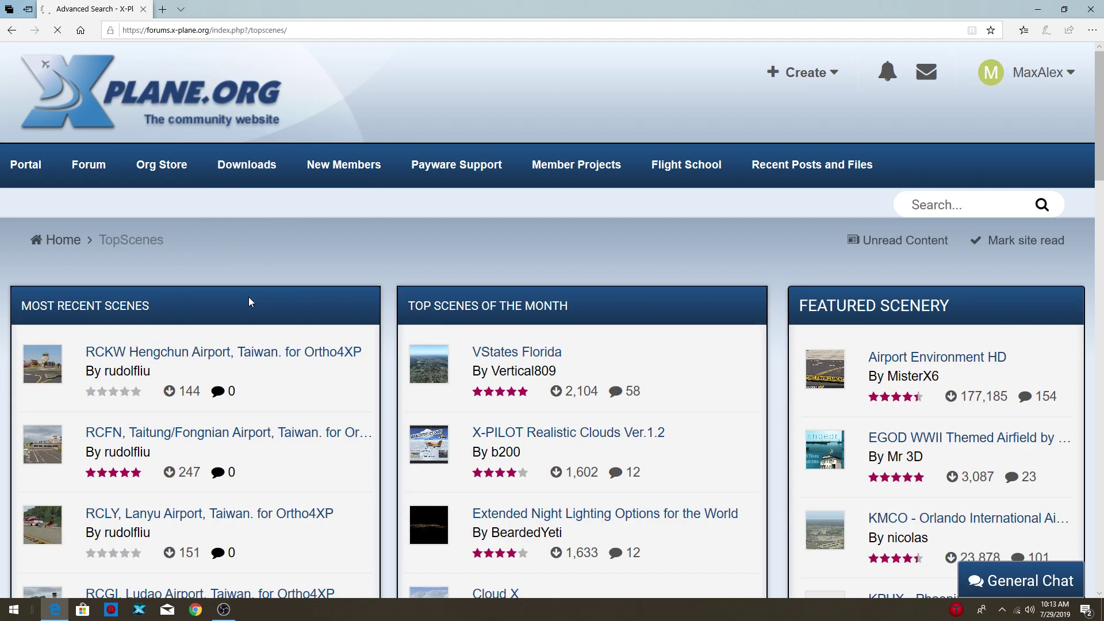
pyautogui.scroll(-3, 758, 422)
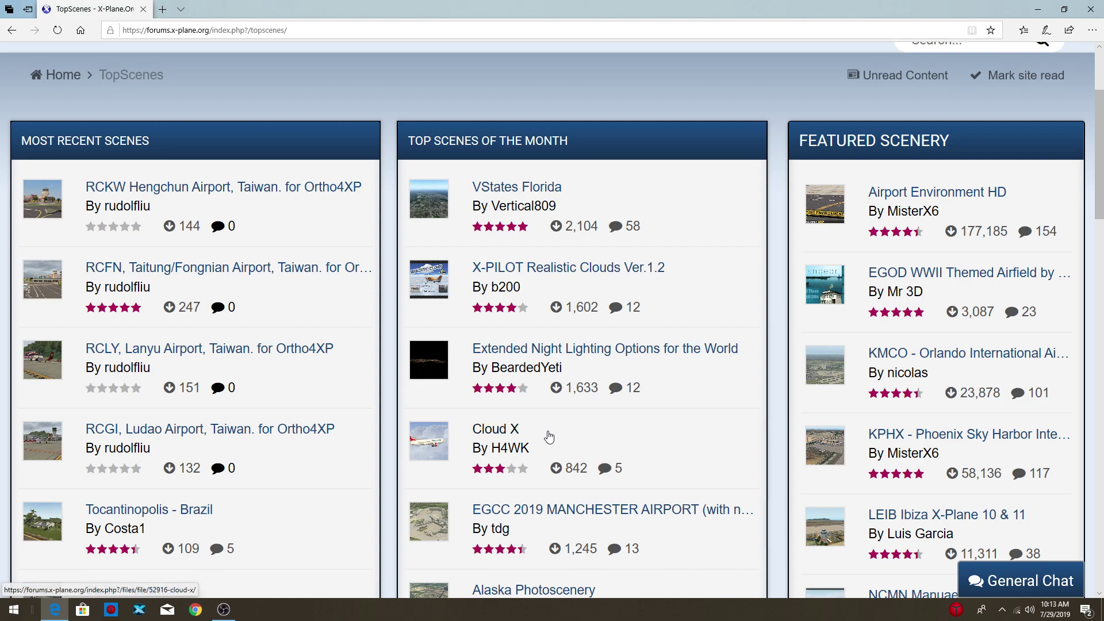
pyautogui.click(889, 437)
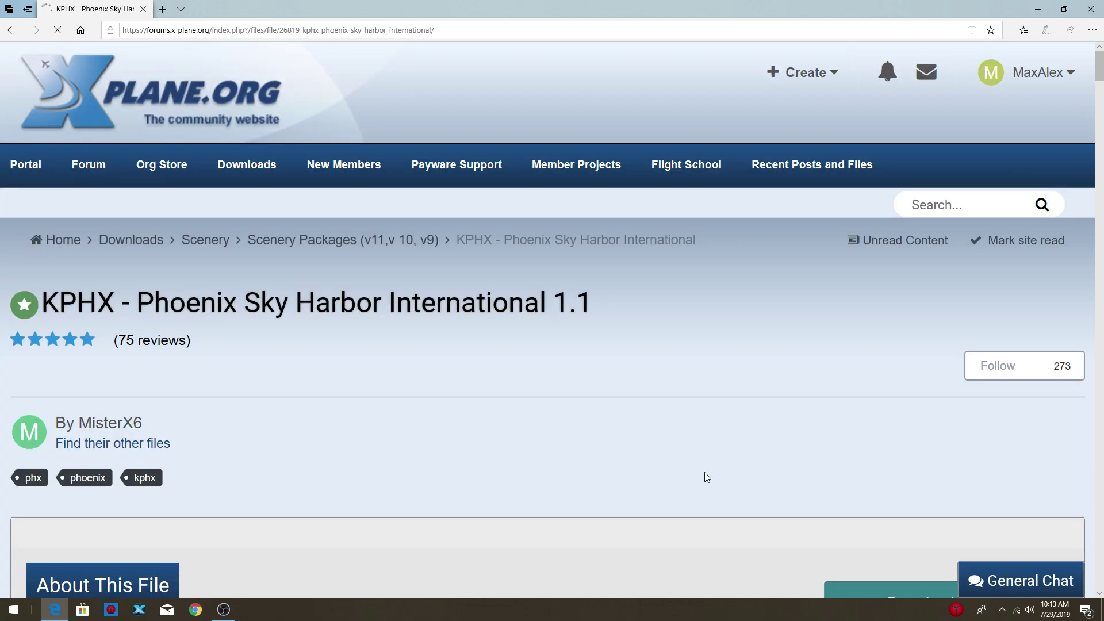
pyautogui.scroll(-3, 571, 458)
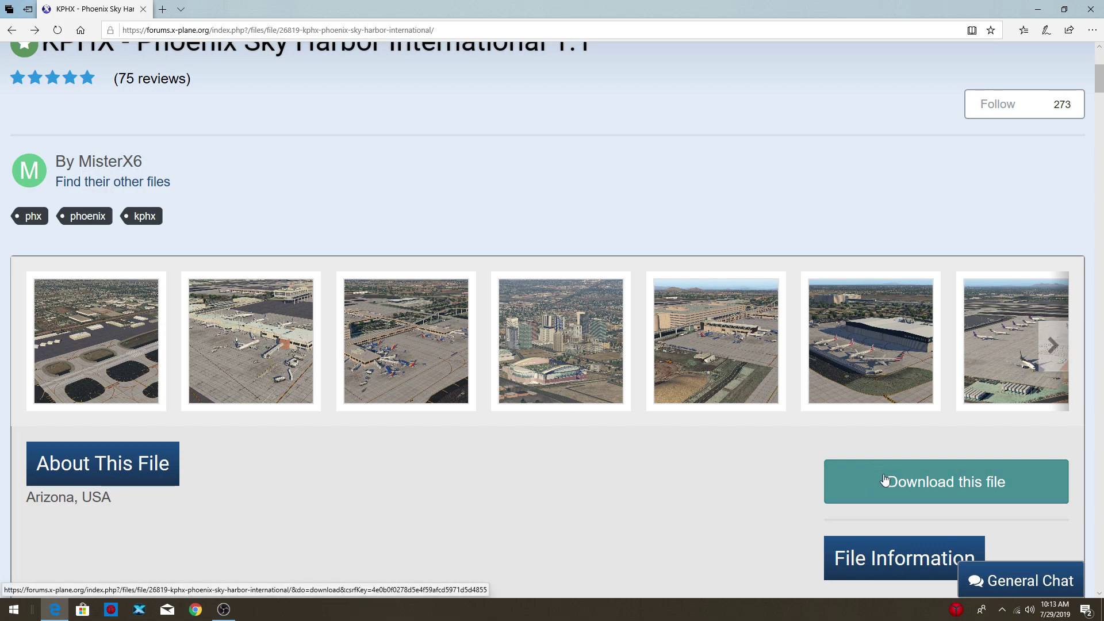
# Download and save KPHX_Phoenix_Sky_Harbor_Intl_1.1_XP11.zip, then open it when finished
pyautogui.click(885, 479)
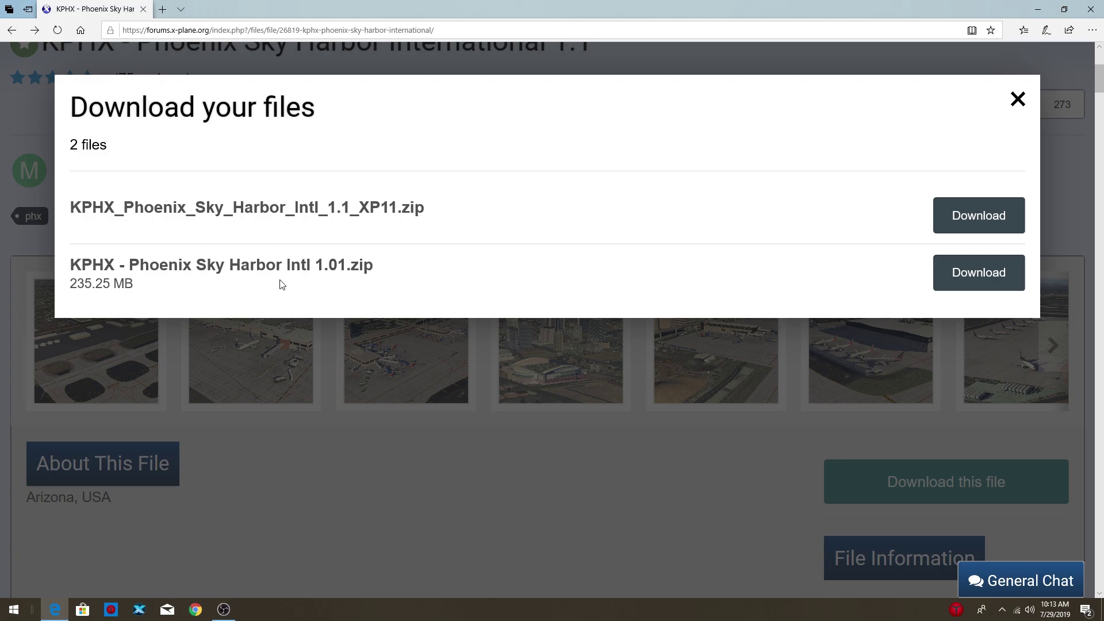
pyautogui.moveTo(348, 211); pyautogui.dragTo(327, 211)
pyautogui.click(321, 236)
pyautogui.click(947, 218)
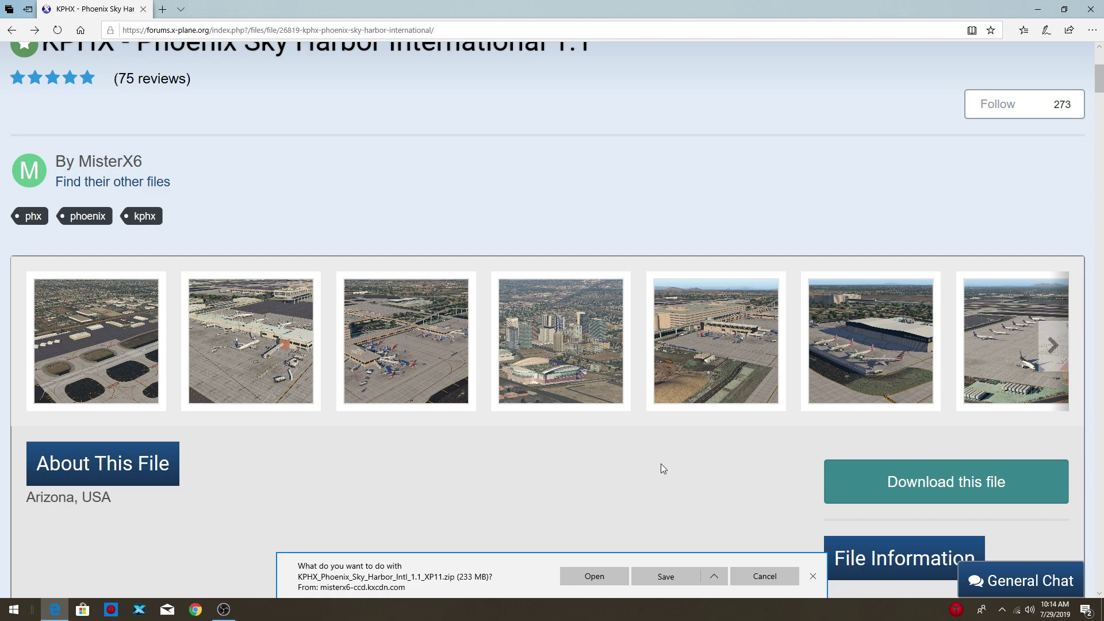
pyautogui.click(647, 582)
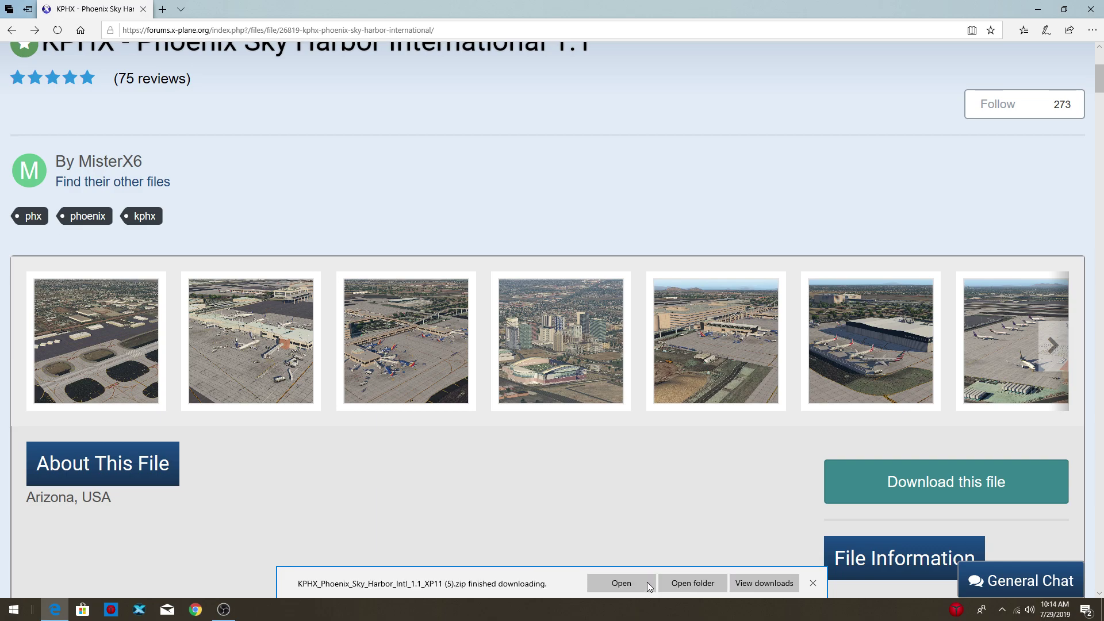
pyautogui.click(618, 579)
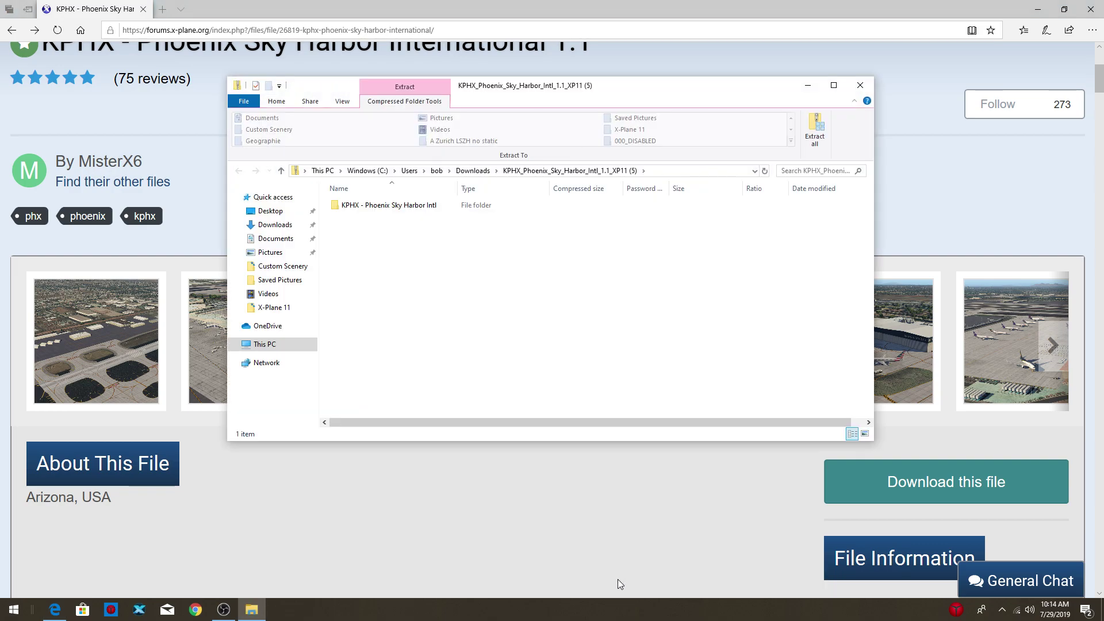
# Minimize Edge and inspect the zip's KPHX - Phoenix Sky Harbor Intl folder, then go back
pyautogui.click(1042, 8)
pyautogui.click(1041, 8)
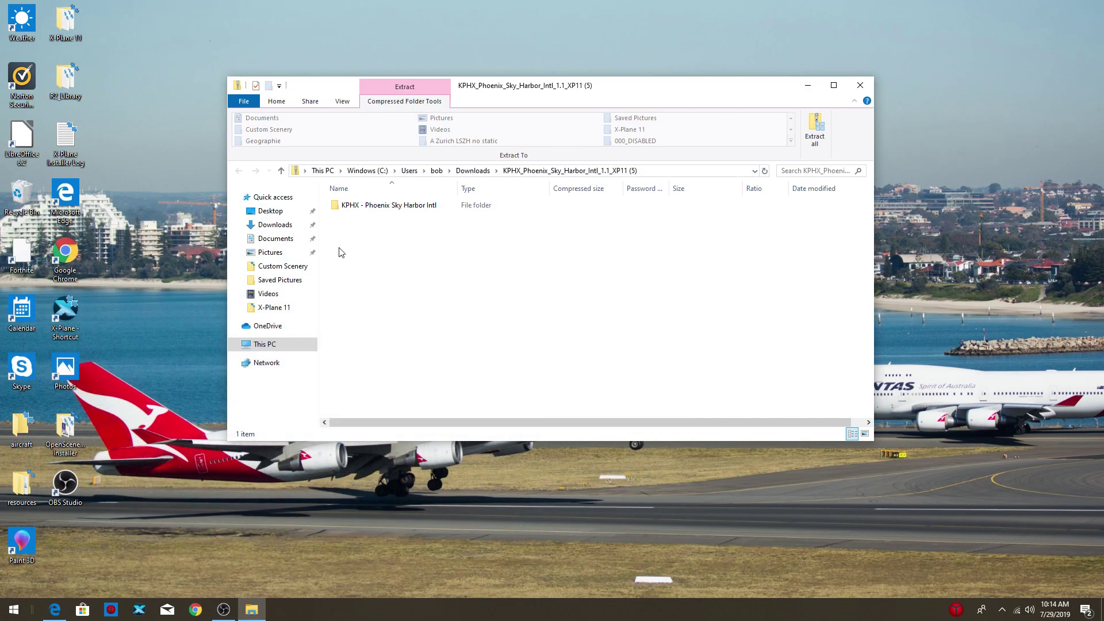
pyautogui.click(383, 212)
pyautogui.doubleClick(382, 210)
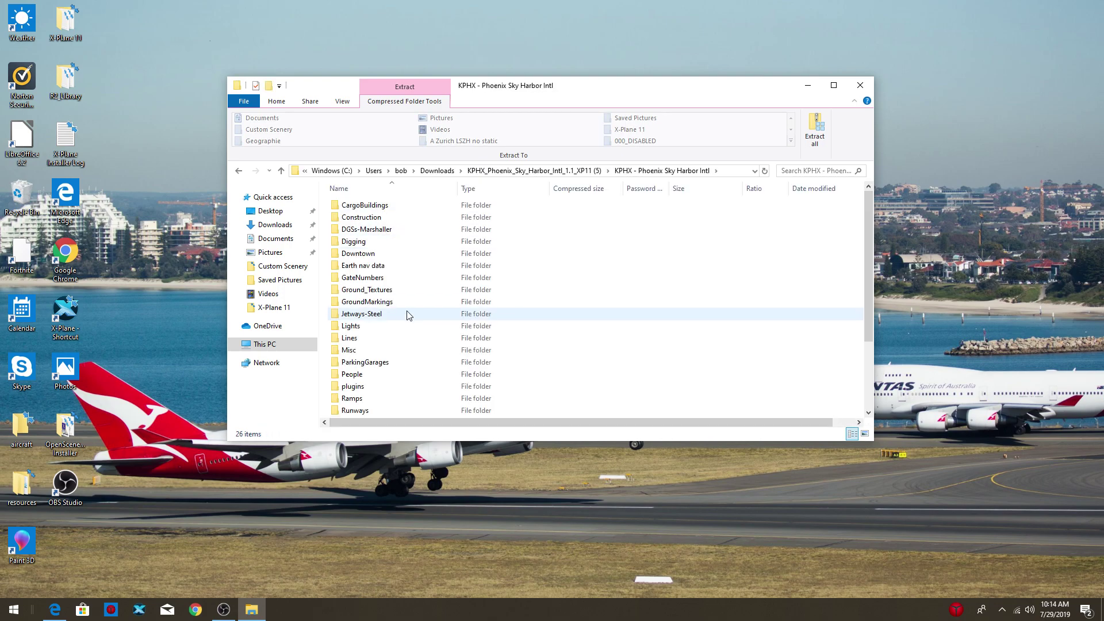
pyautogui.click(239, 172)
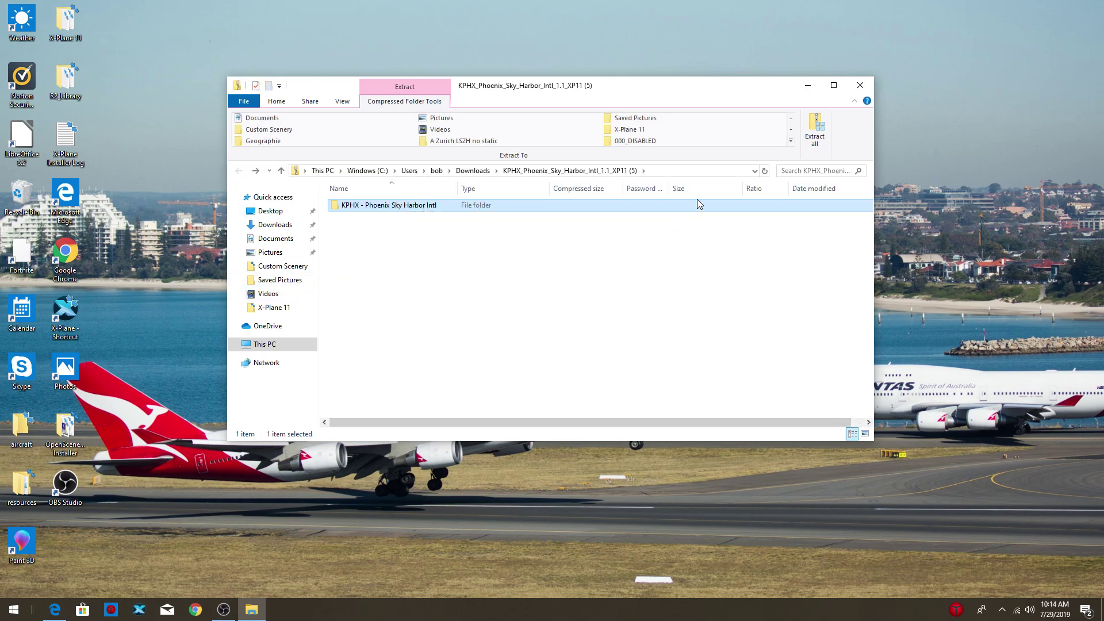
# Extract all of the zip into the X-Plane 11 Custom Scenery folder
pyautogui.click(814, 131)
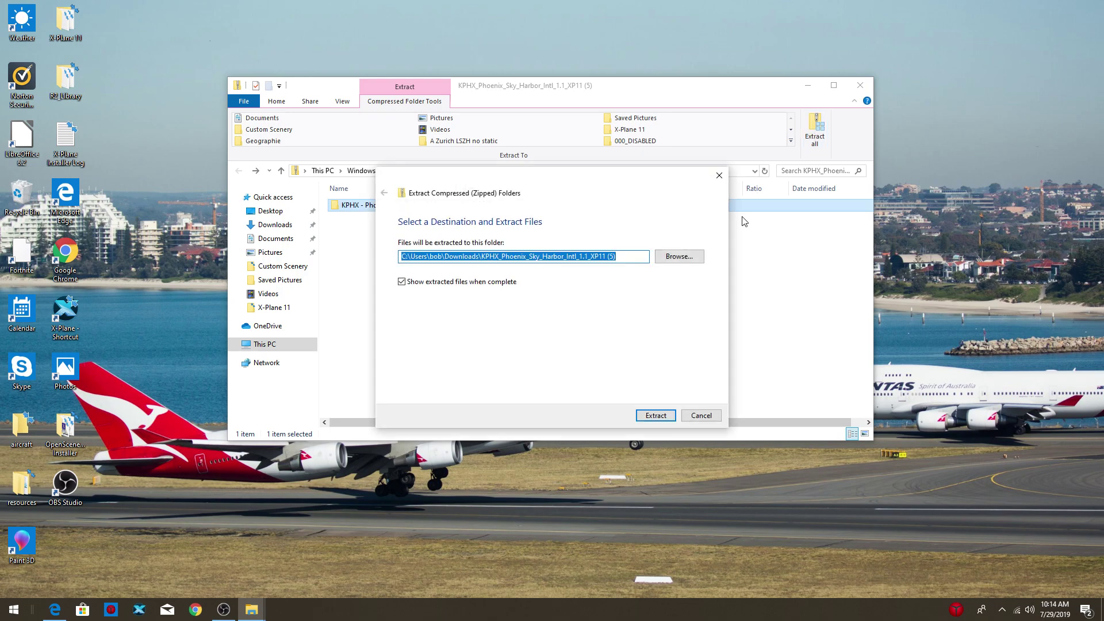
pyautogui.click(672, 259)
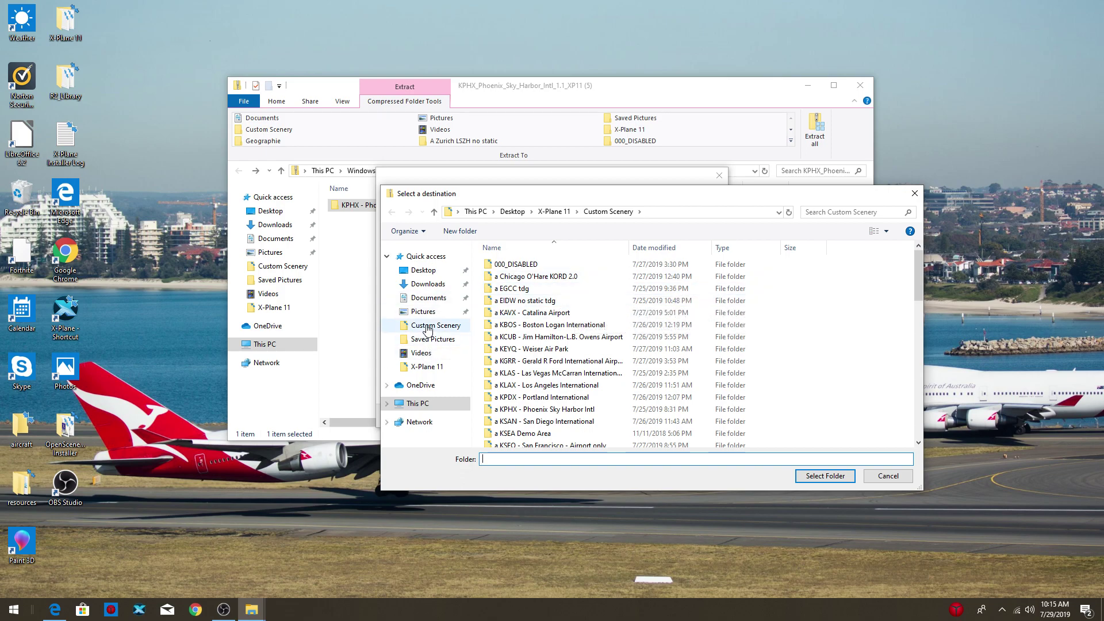
pyautogui.click(427, 328)
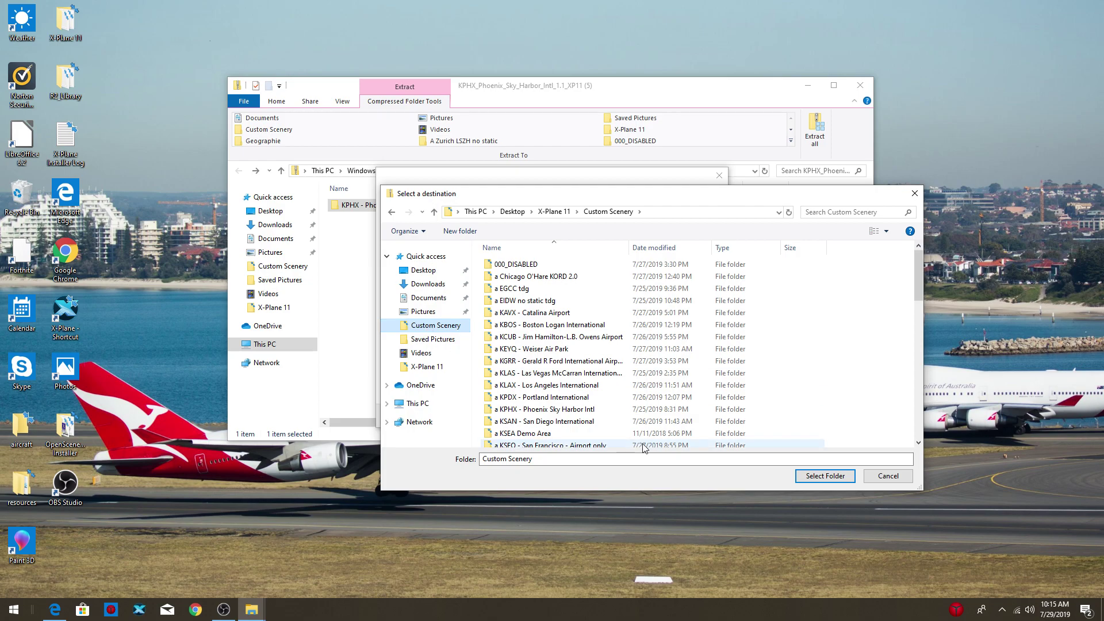
pyautogui.click(821, 482)
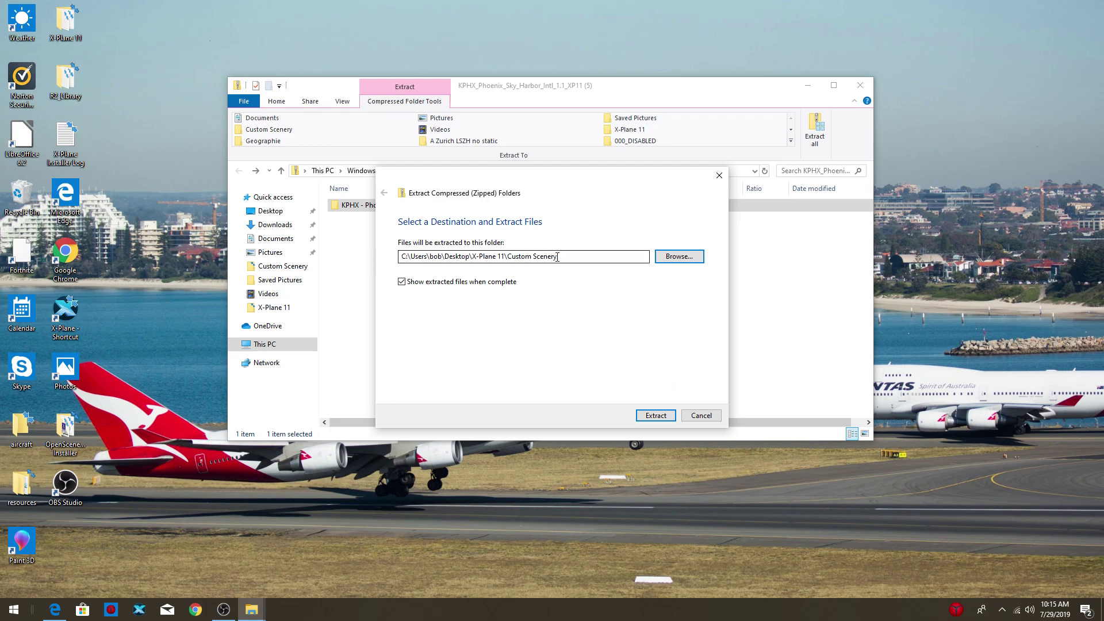
pyautogui.moveTo(557, 257); pyautogui.dragTo(508, 256)
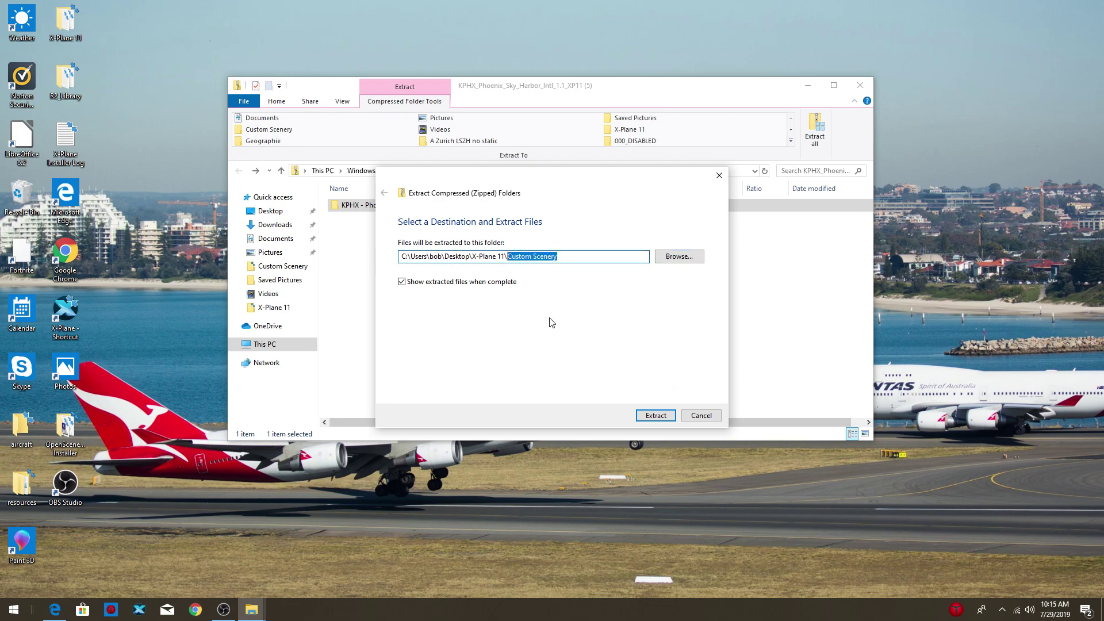
pyautogui.click(653, 417)
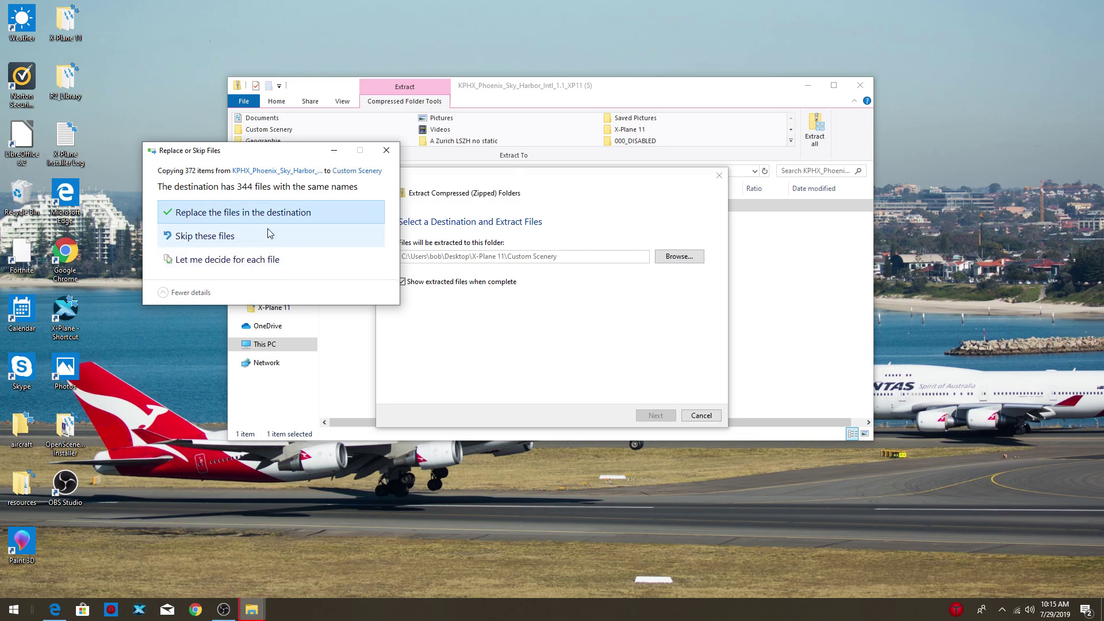
# Replace the 344 same-named files in Custom Scenery to complete the extraction
pyautogui.click(265, 222)
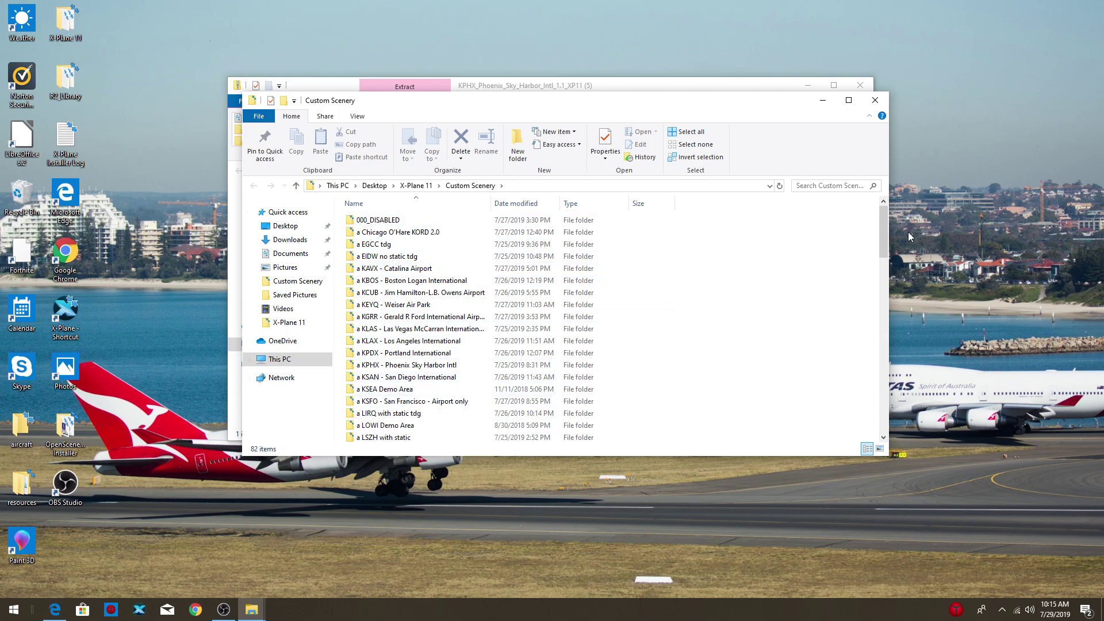
pyautogui.moveTo(883, 234); pyautogui.dragTo(885, 402)
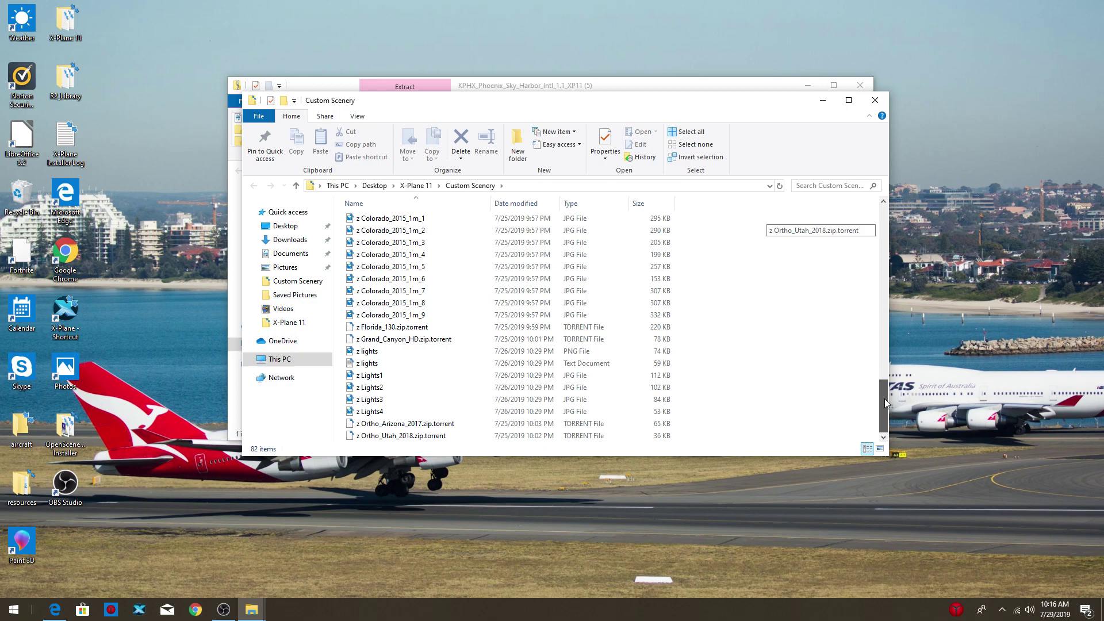
pyautogui.moveTo(884, 399); pyautogui.dragTo(876, 273)
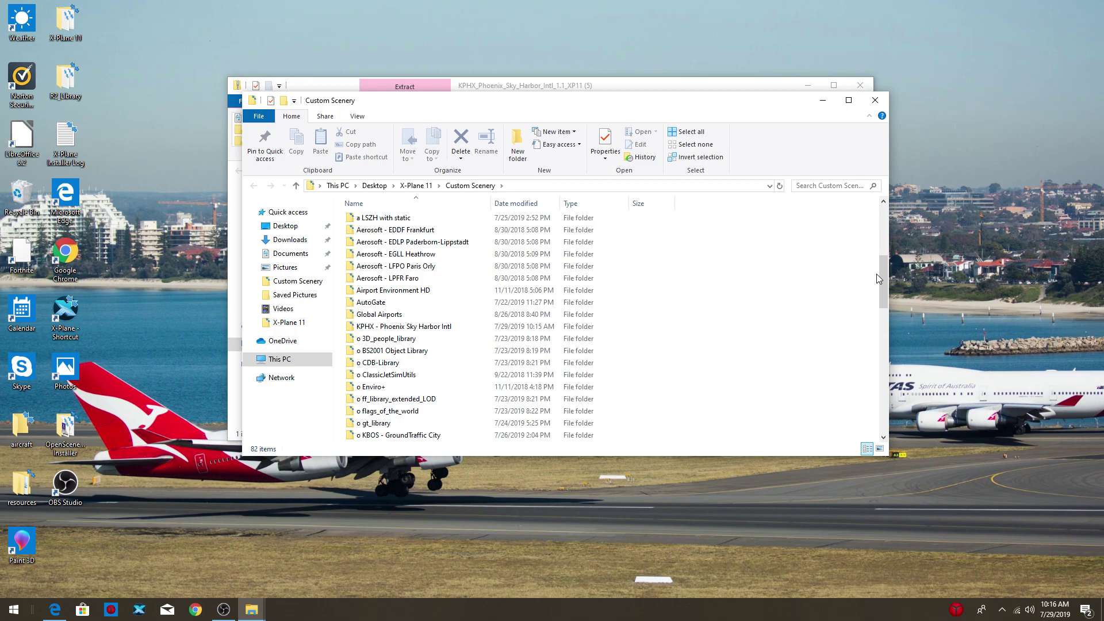
pyautogui.moveTo(883, 274); pyautogui.dragTo(879, 217)
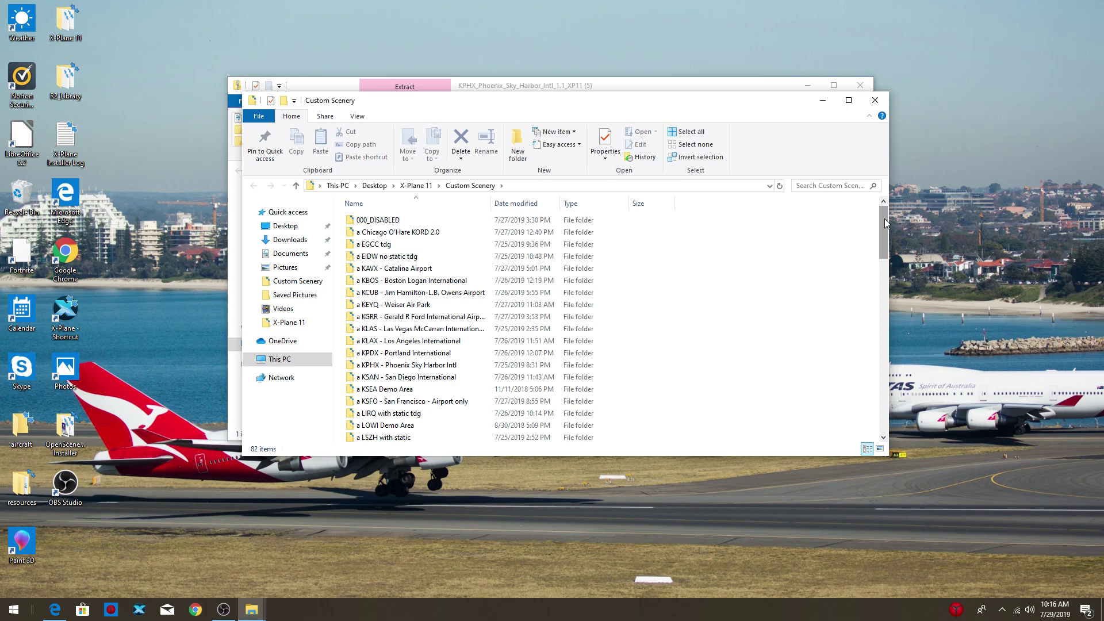
# Rename the newly extracted KPHX folder by adding an 'a ' prefix
pyautogui.moveTo(884, 219); pyautogui.dragTo(885, 271)
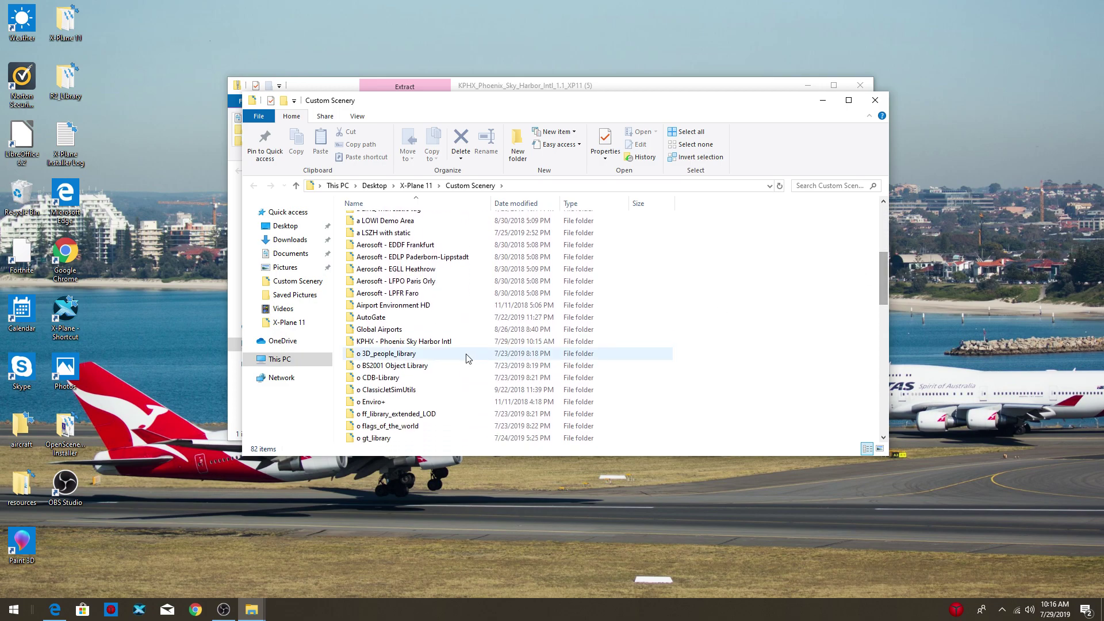
pyautogui.click(401, 343)
pyautogui.rightClick(400, 342)
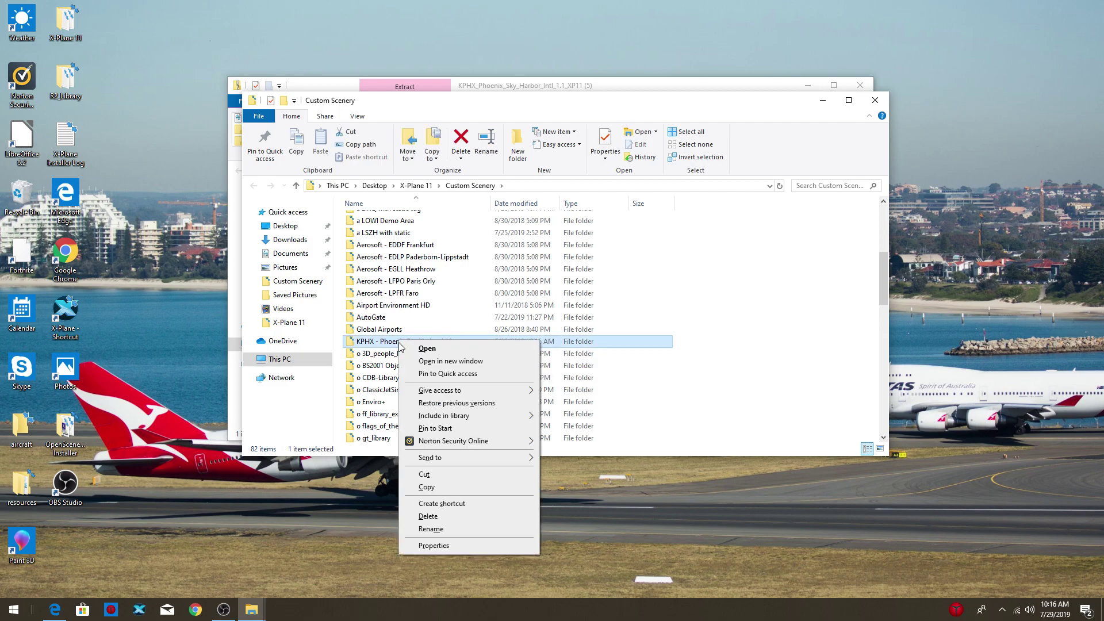
pyautogui.click(430, 529)
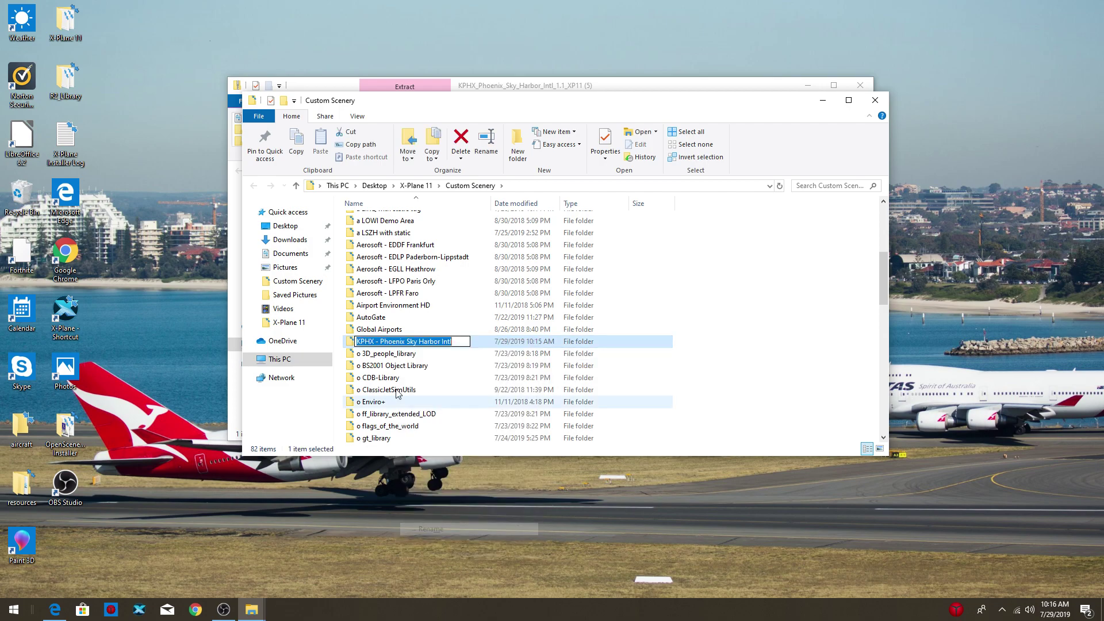
pyautogui.click(355, 342)
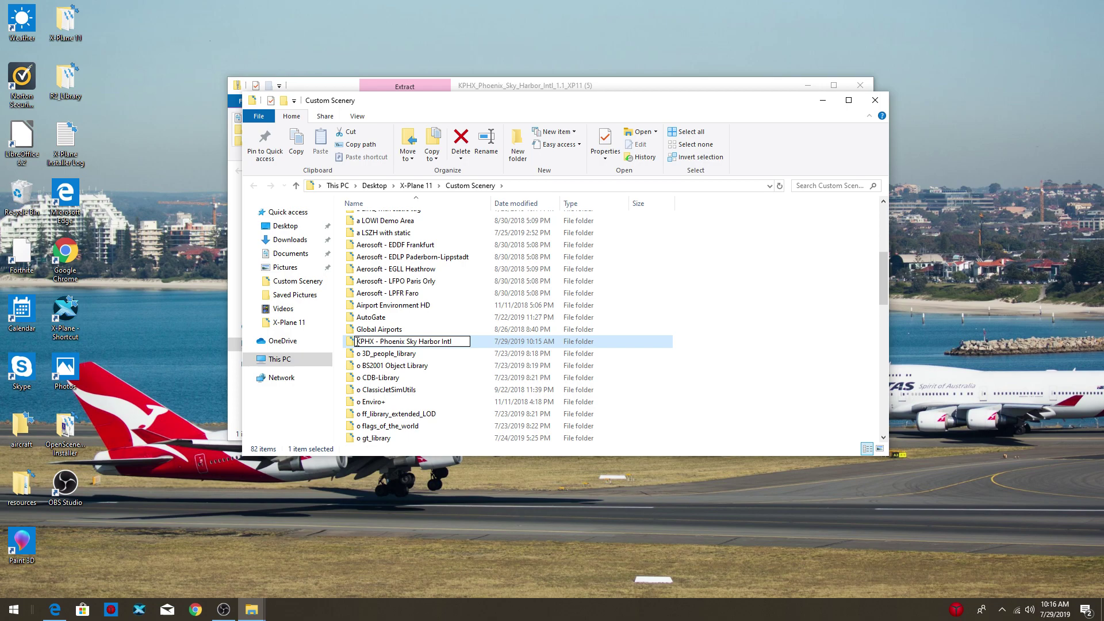
pyautogui.write('a')
pyautogui.press('Return')
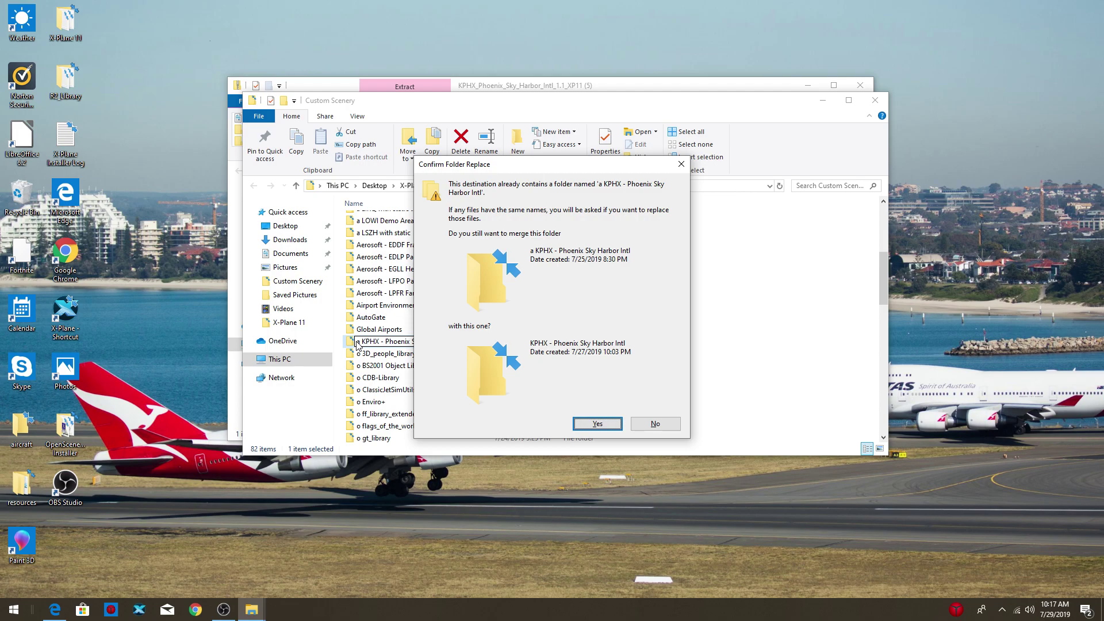
# Decline merging with the existing 'a KPHX' folder and delete the duplicate
pyautogui.click(644, 424)
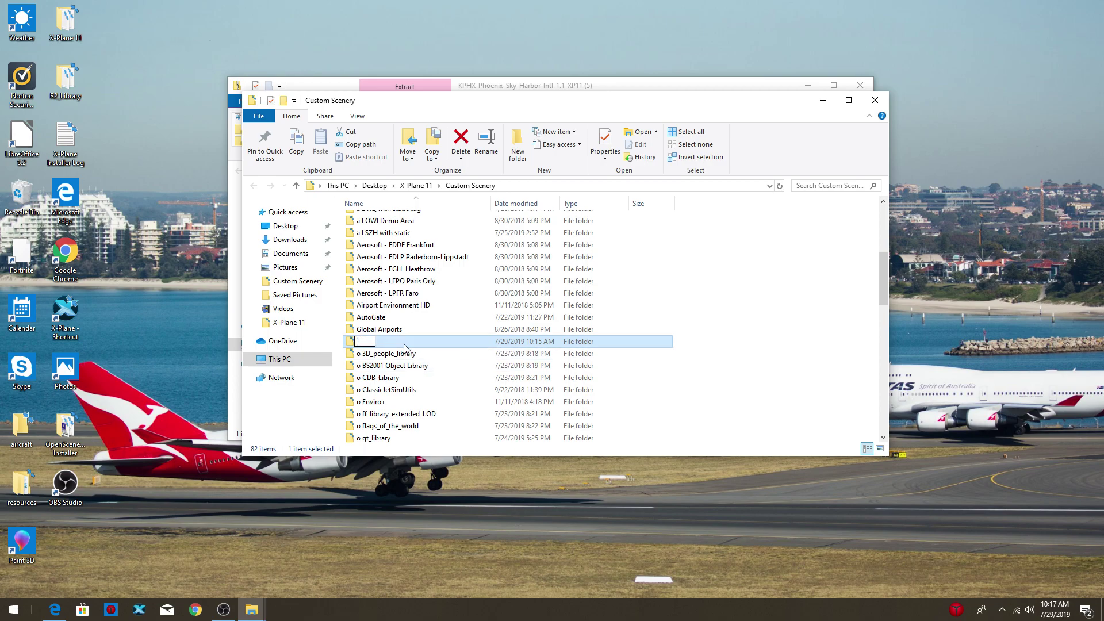
pyautogui.press('Delete')
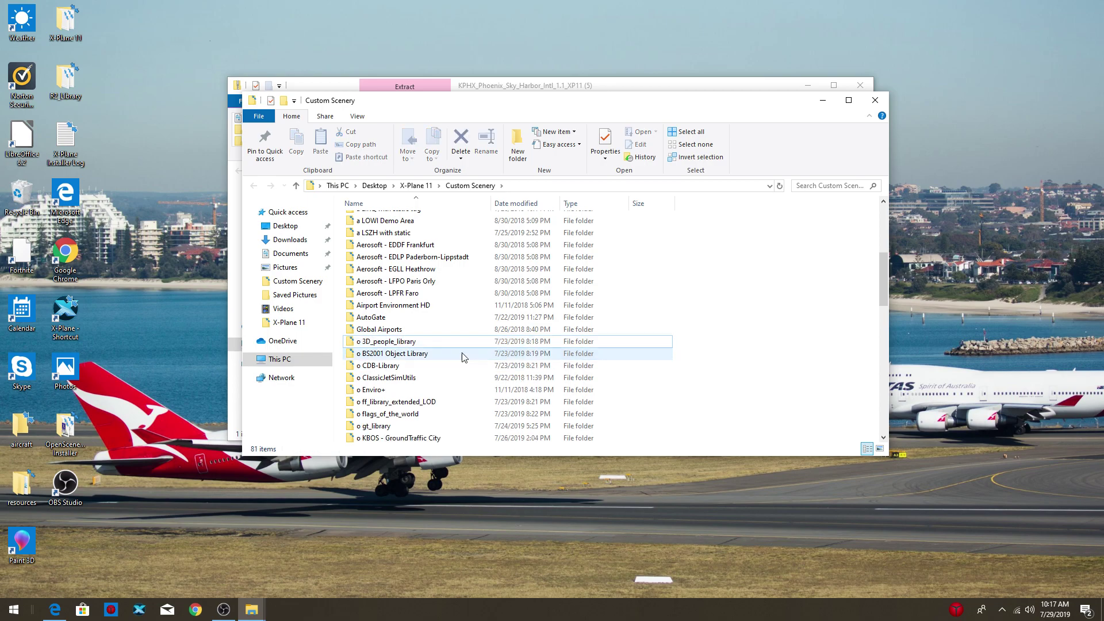
pyautogui.scroll(5, 879, 261)
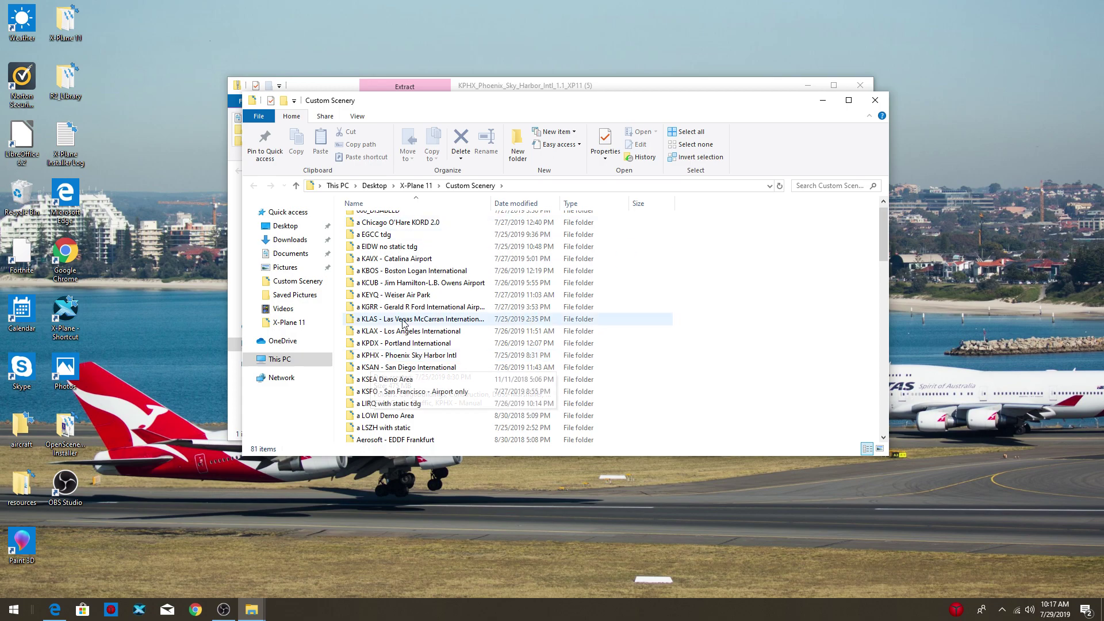
# Close the Custom Scenery and zip windows, then ignore the X-Plane 11 update notice
pyautogui.click(874, 100)
pyautogui.click(859, 85)
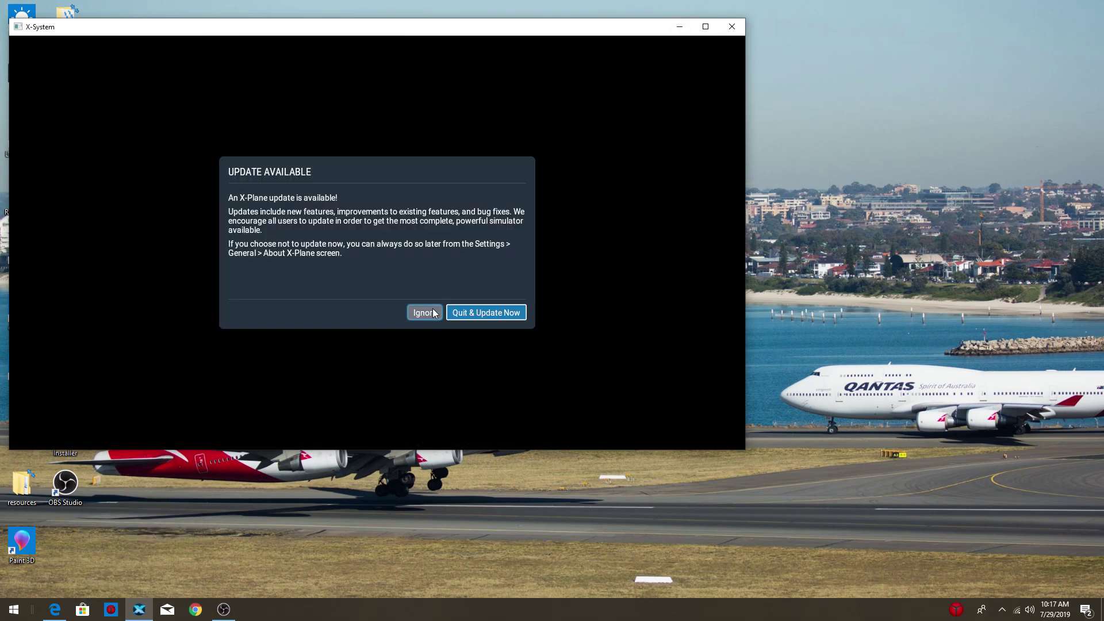
pyautogui.click(424, 313)
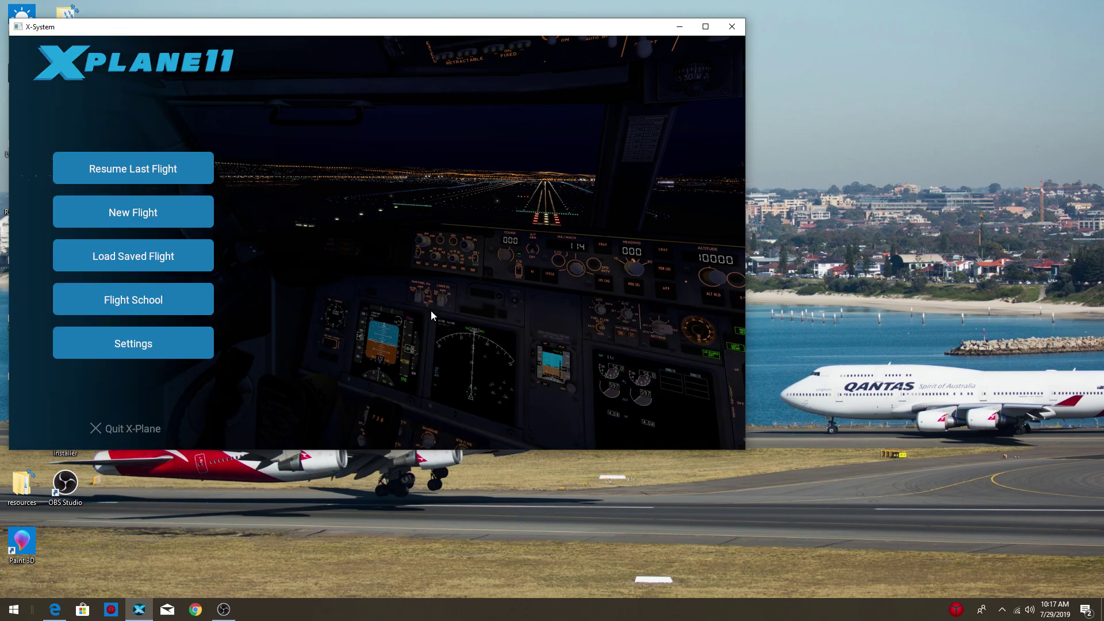
# Begin a new flight with the Boeing 737-800X in the AXP American N980AN livery
pyautogui.click(705, 27)
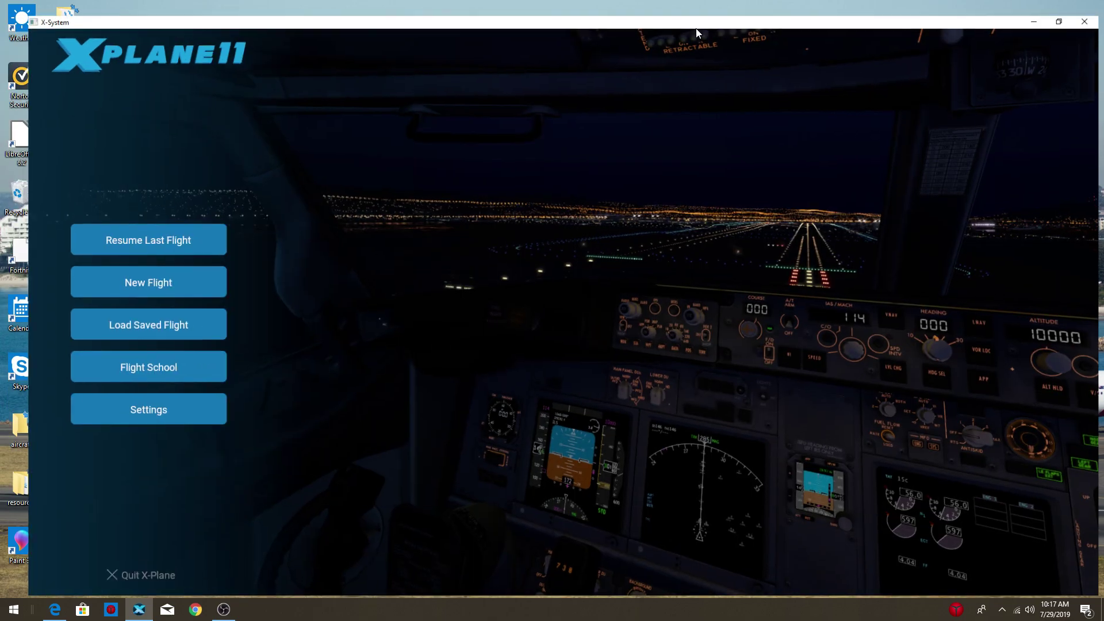
pyautogui.click(164, 279)
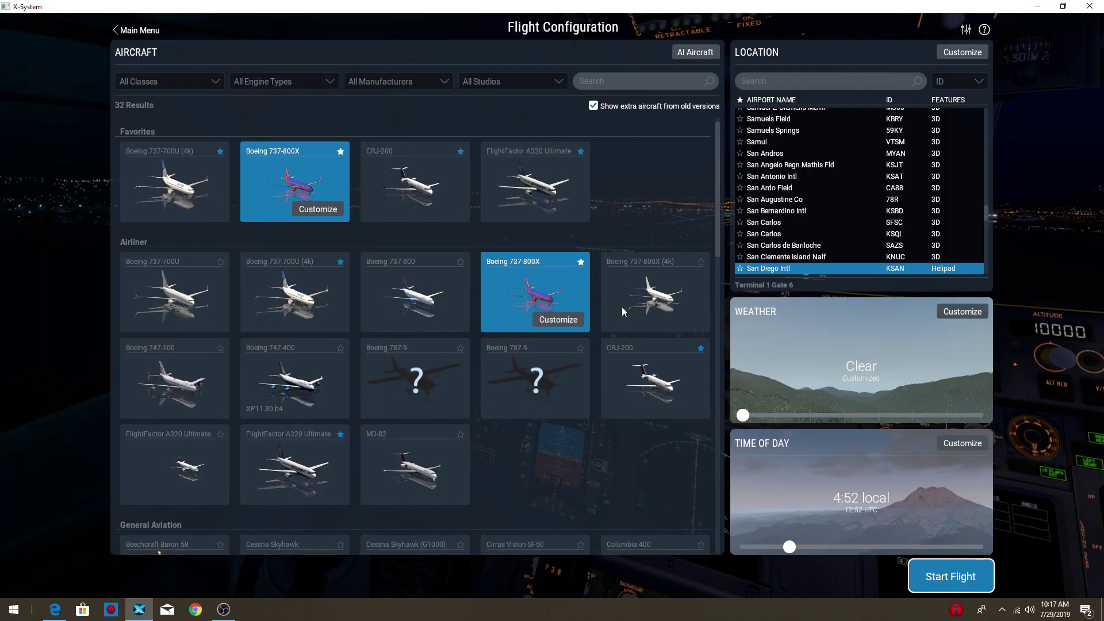
pyautogui.click(542, 322)
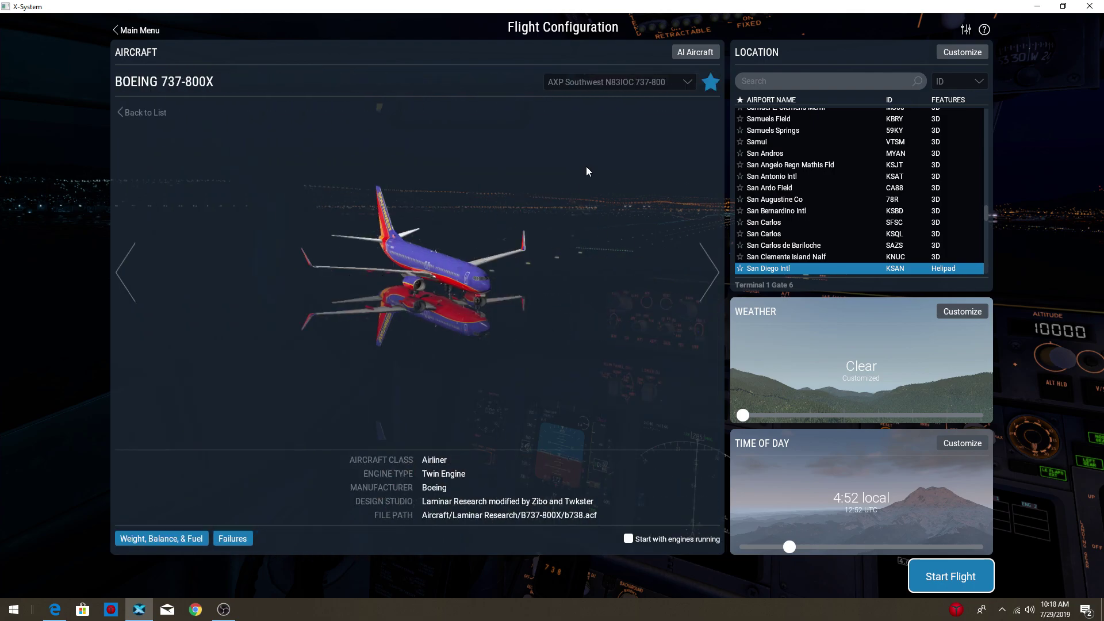
pyautogui.click(564, 84)
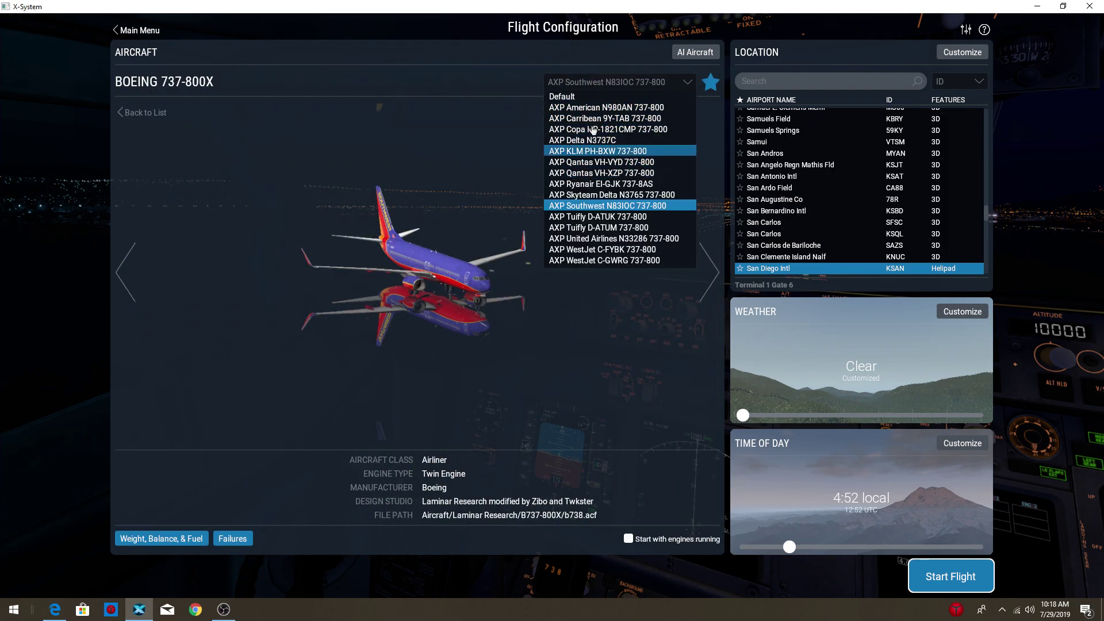
pyautogui.click(591, 107)
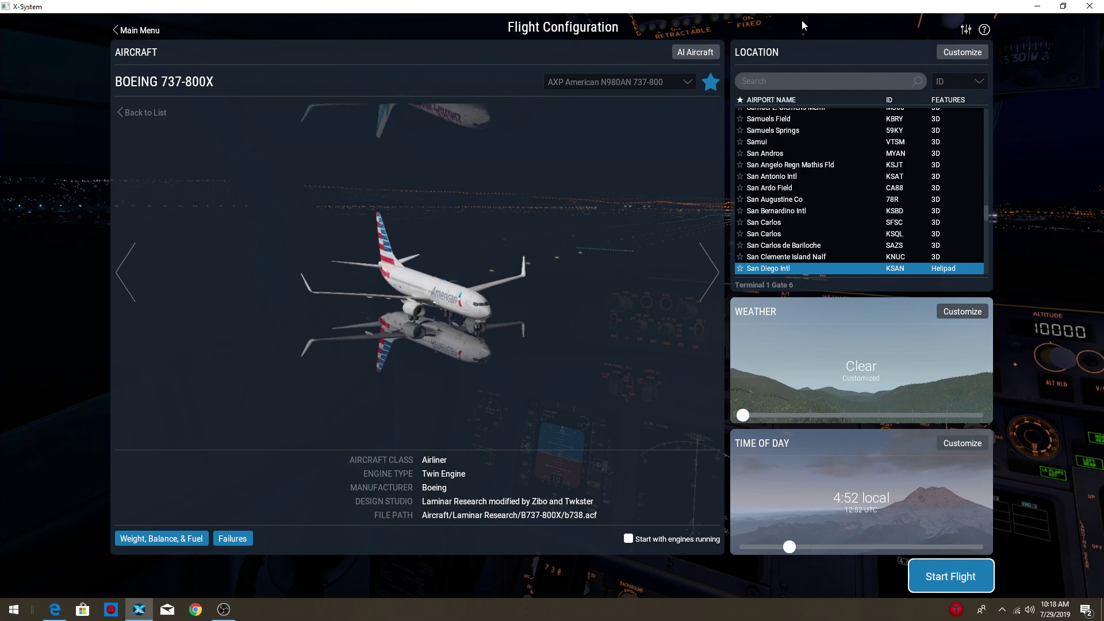
# Set the departure airport to KPHX and the time of day to 5:26 local
pyautogui.click(769, 81)
pyautogui.write('k')
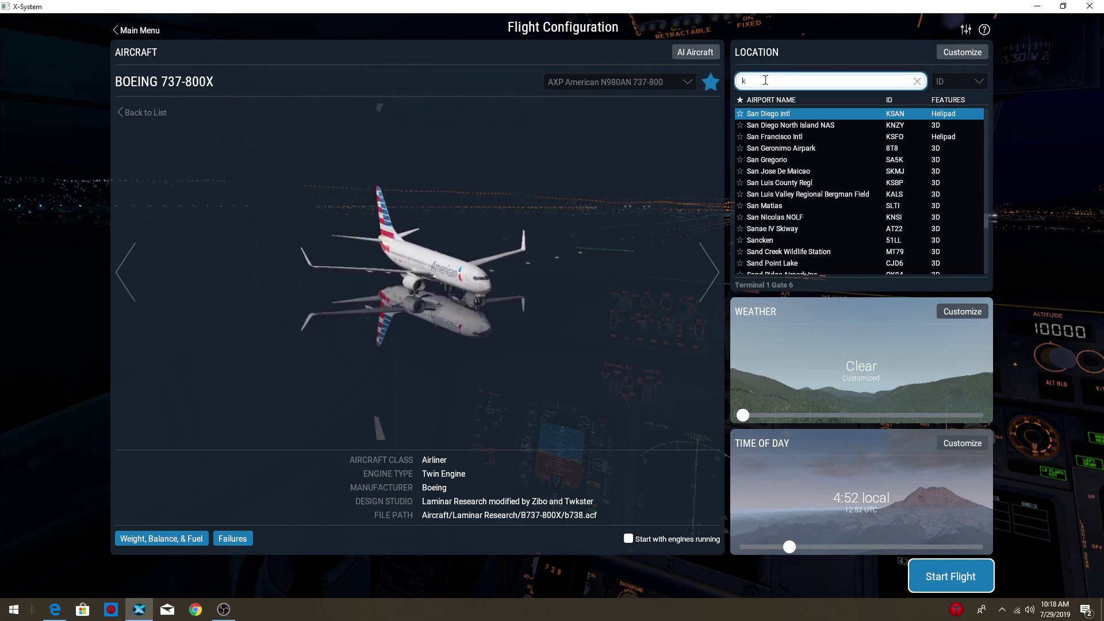
pyautogui.write('phx')
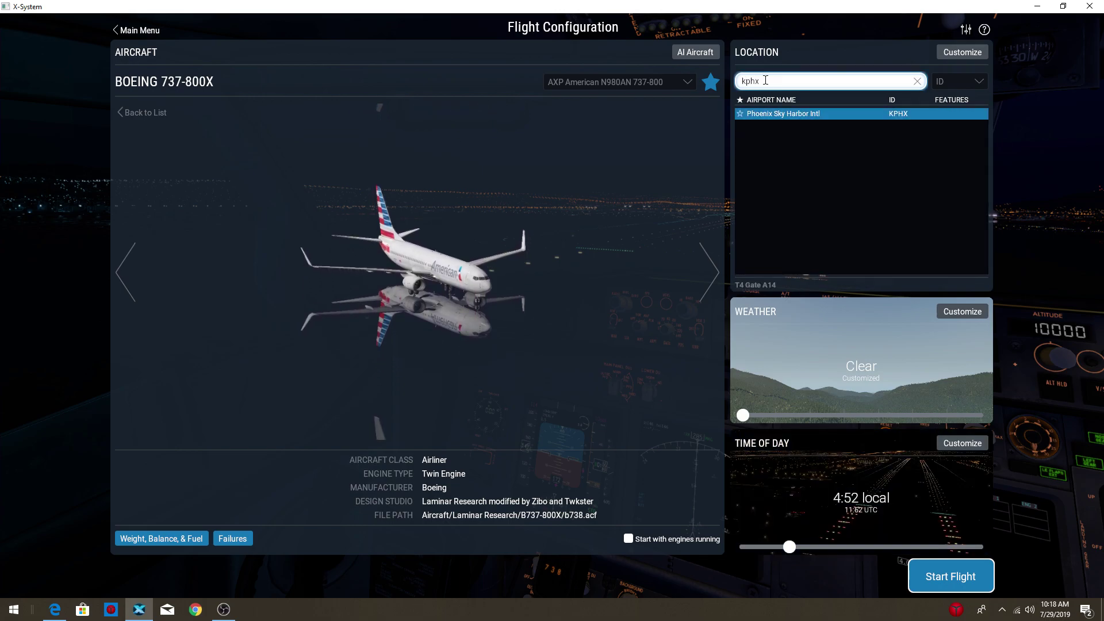
pyautogui.moveTo(789, 546); pyautogui.dragTo(796, 546)
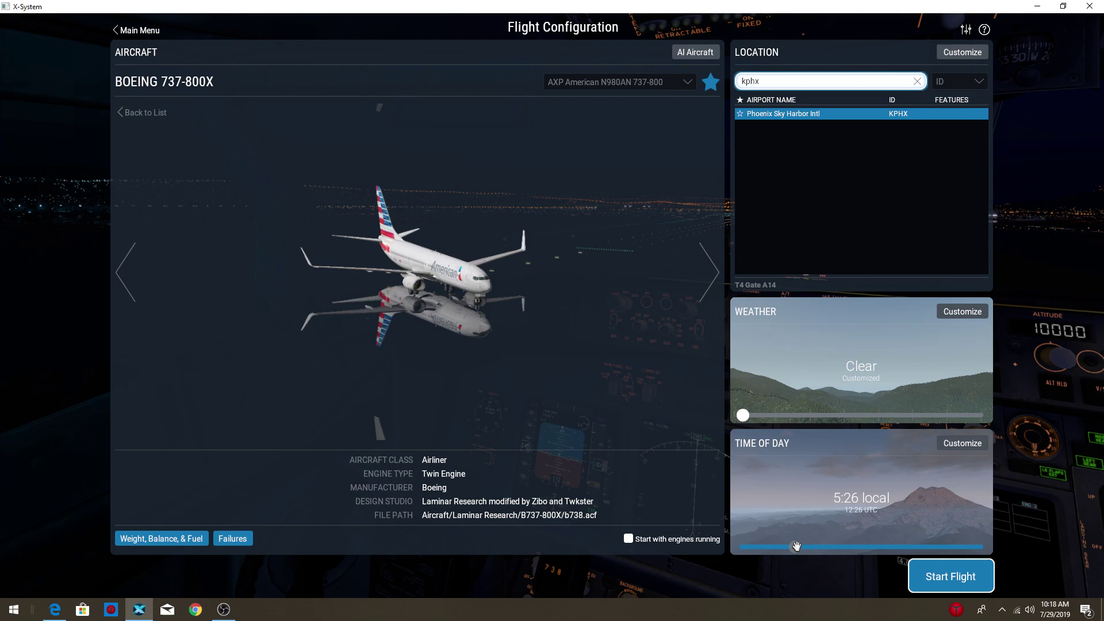
# Launch the configured 737-800X flight at KPHX gate A14 and let it load
pyautogui.click(950, 572)
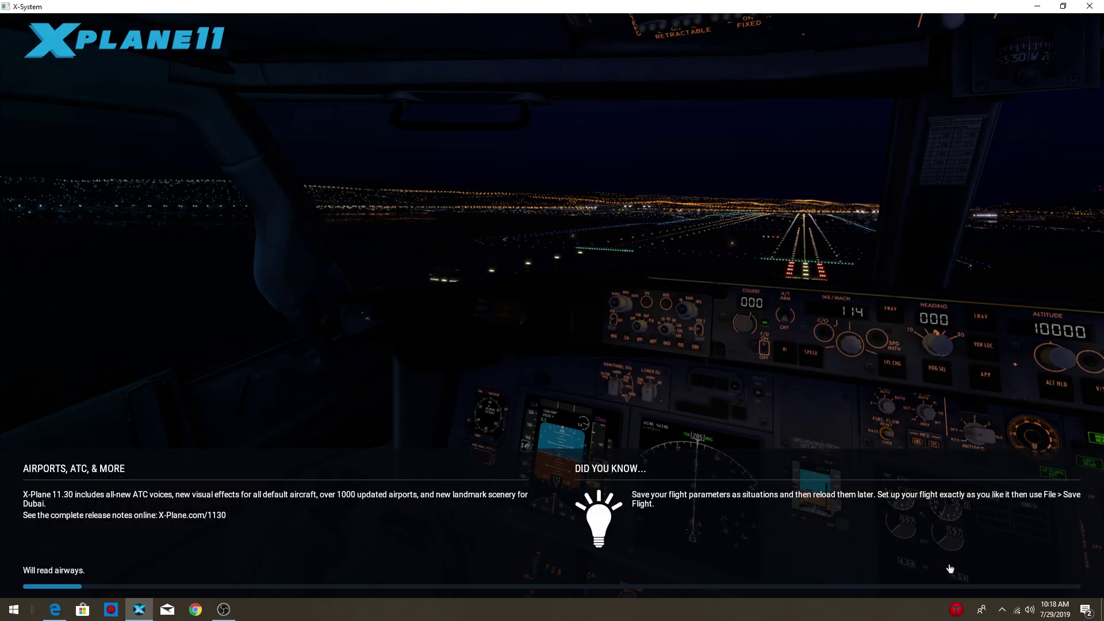